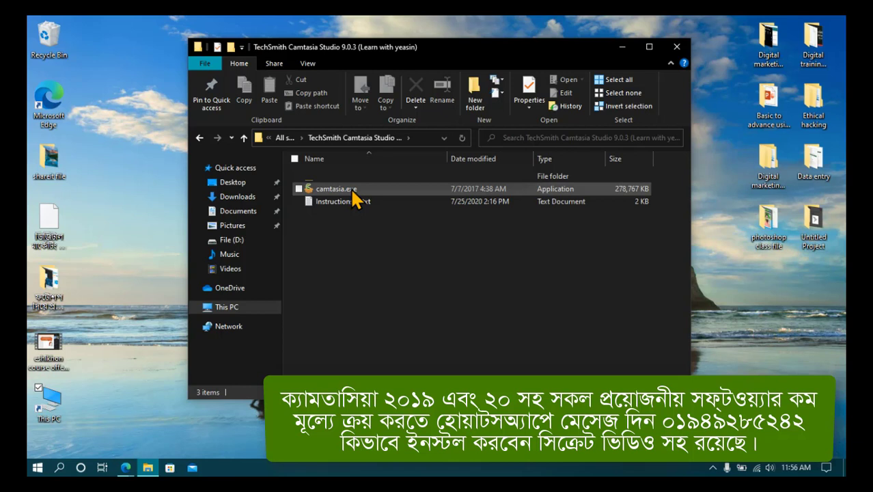
- Install Camtasia 9 from camtasia.exe, accepting the license terms and finishing the installer
double_click(353, 191)
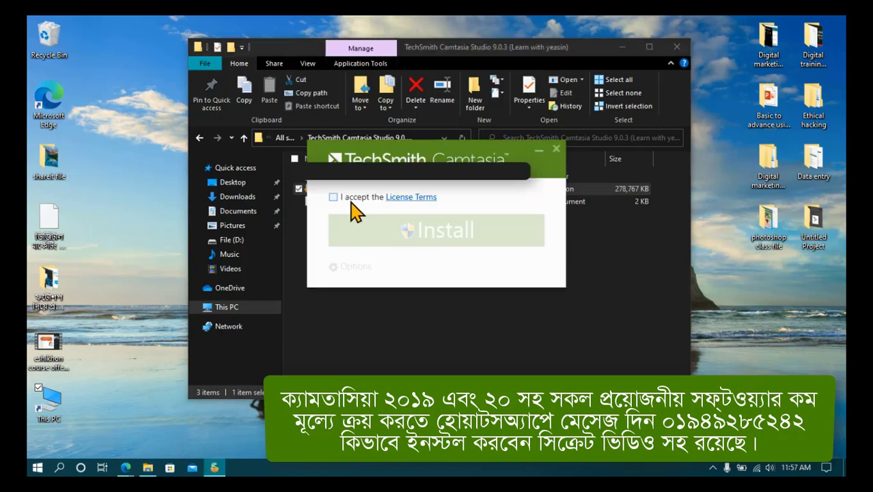
left_click(344, 197)
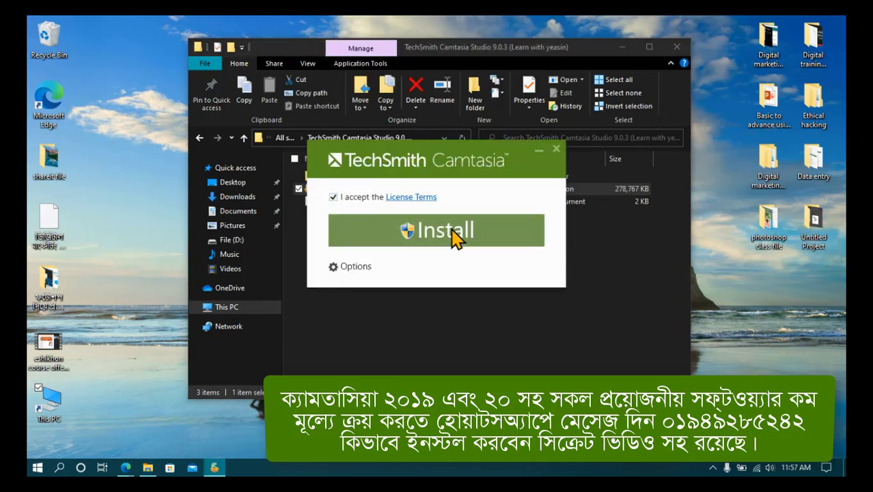
left_click(451, 229)
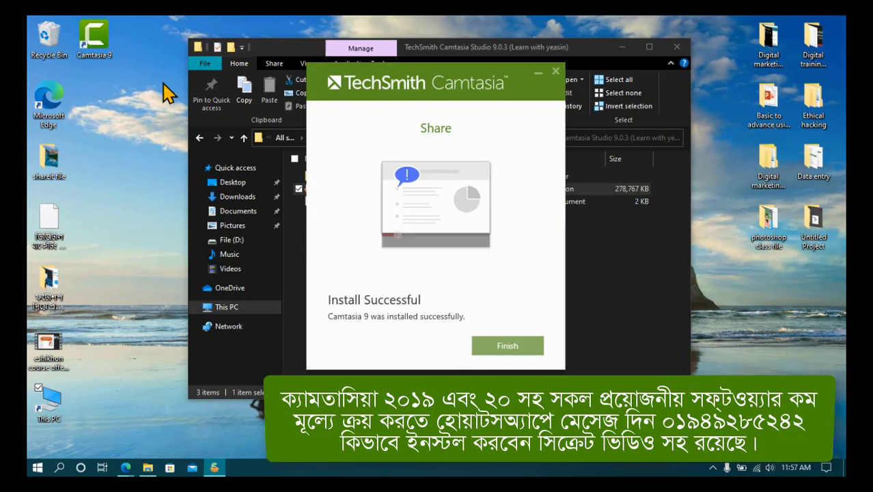
left_click(497, 351)
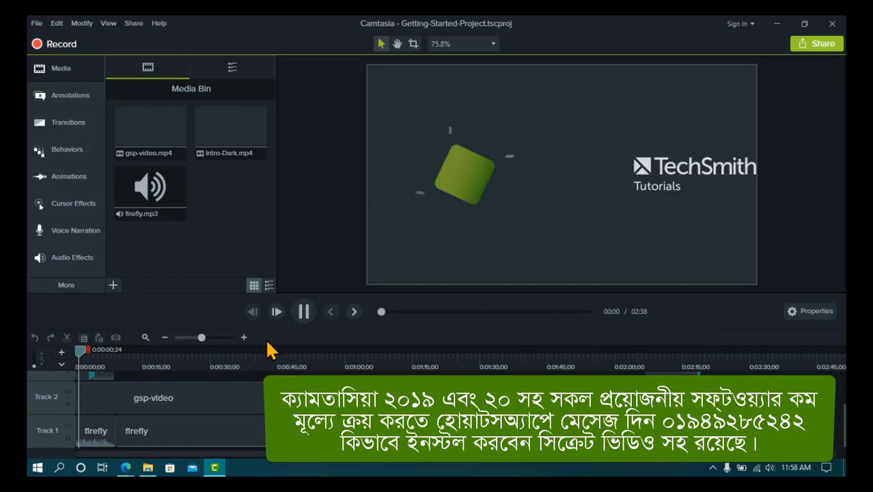
- Close the playing Getting-Started sample project and relaunch Camtasia 9 with a new project
left_click(304, 311)
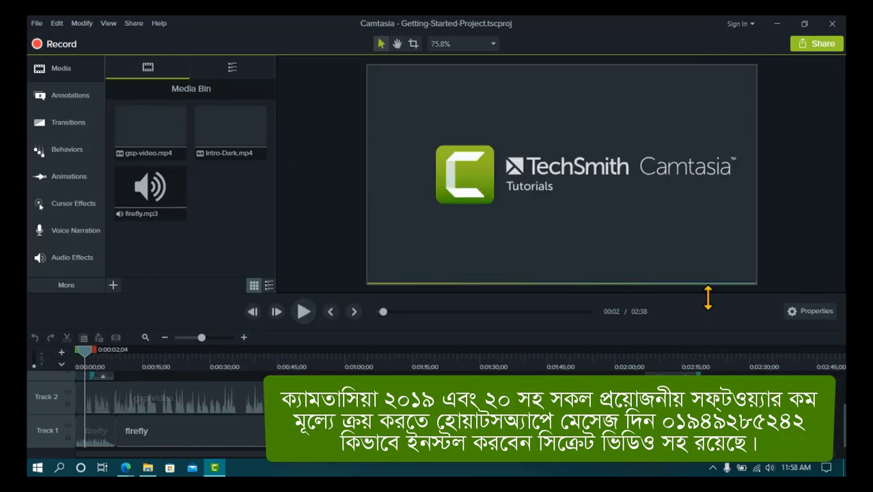
left_click(833, 25)
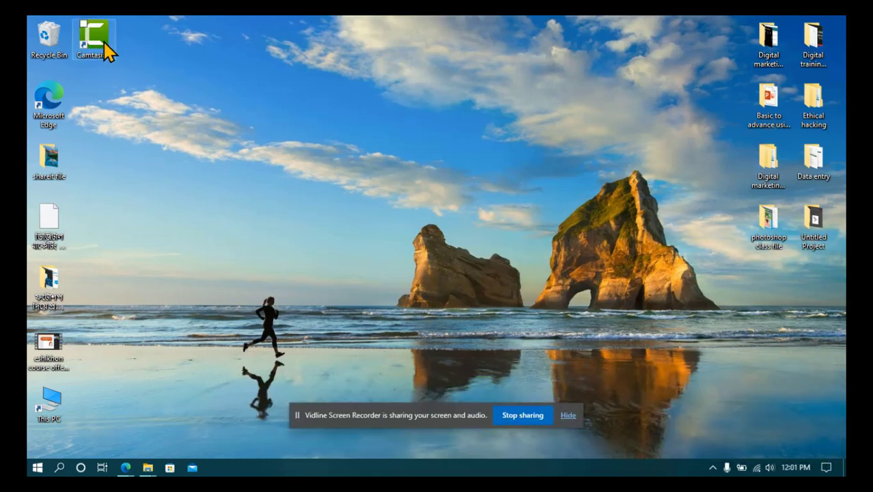
double_click(103, 41)
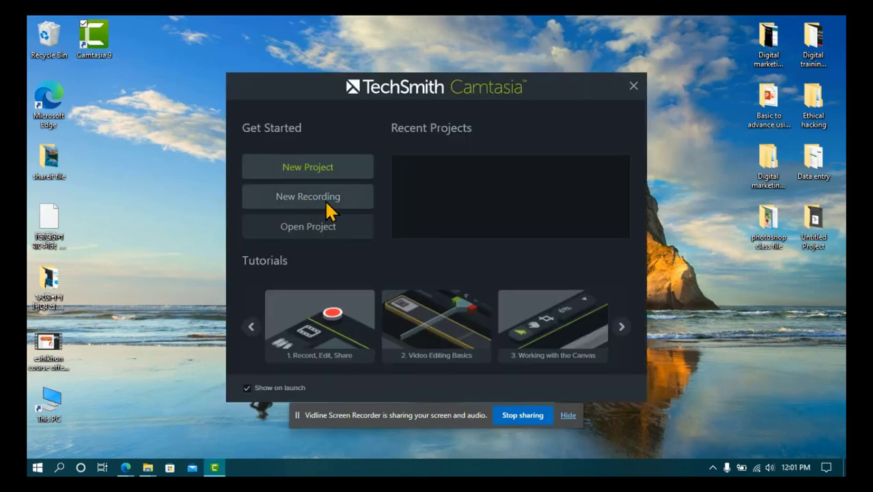
left_click(314, 168)
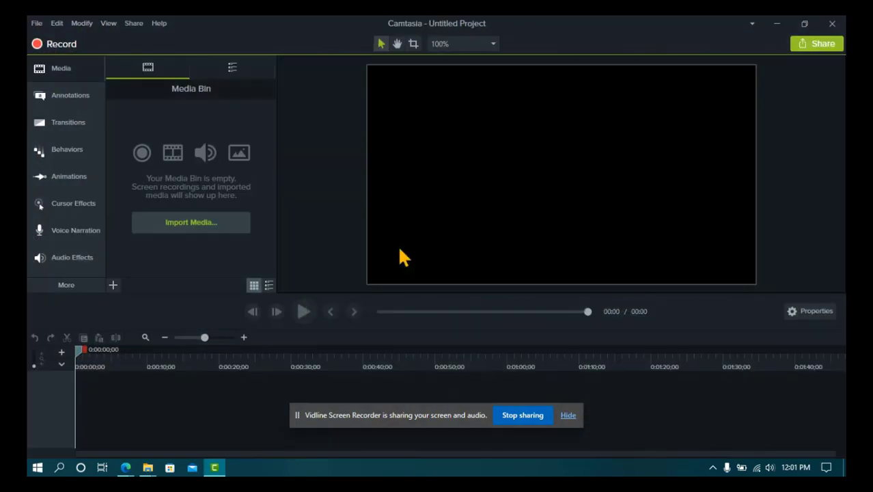
- Open the screen recorder and look through its audio input options and custom recording area sizes
left_click(57, 43)
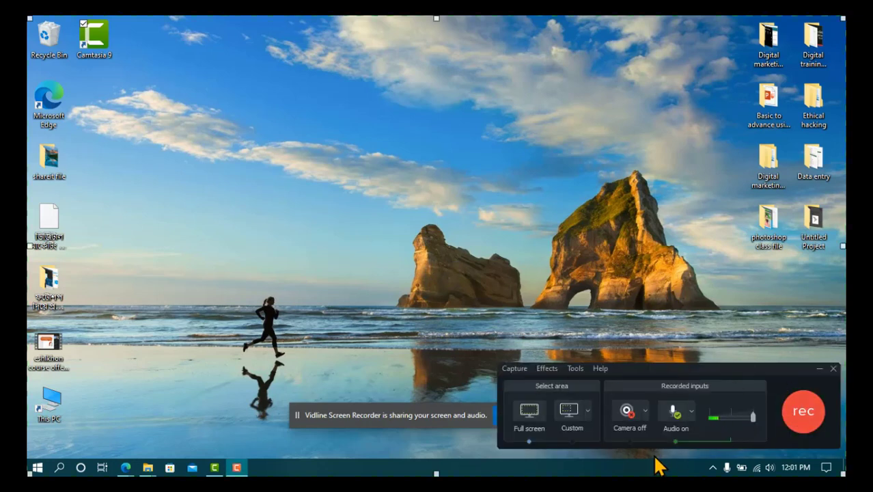
left_click(691, 410)
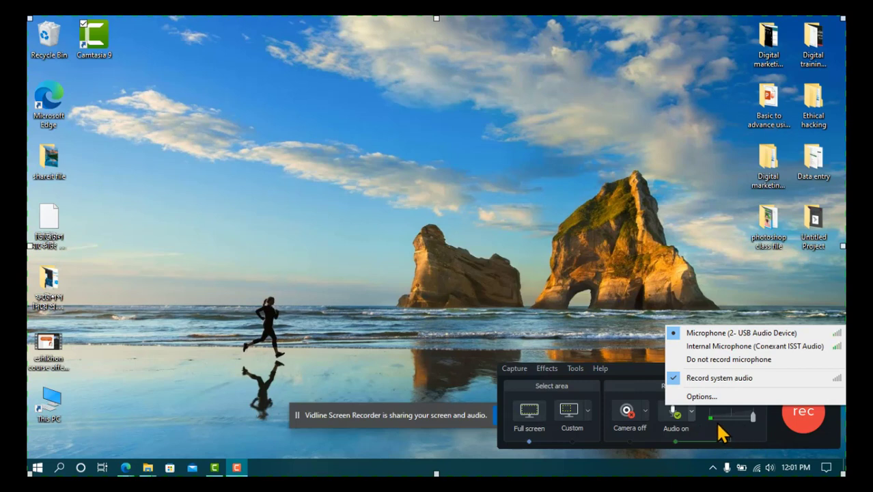
left_click(759, 431)
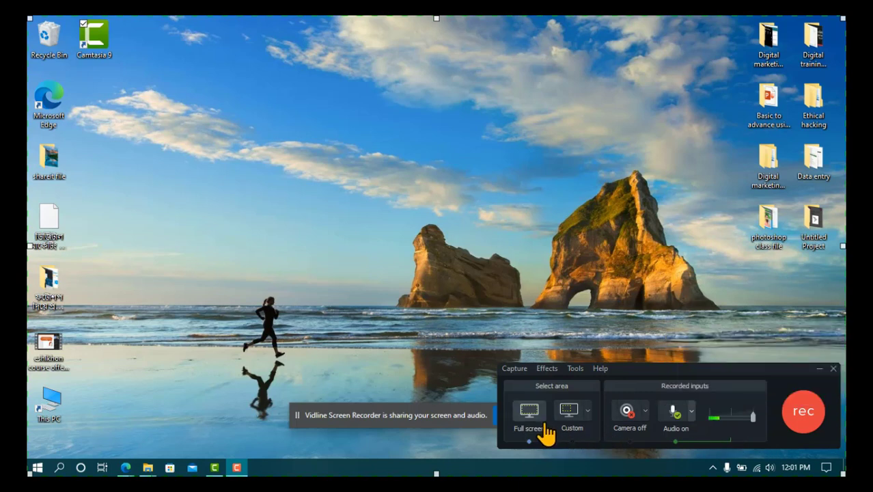
left_click(587, 411)
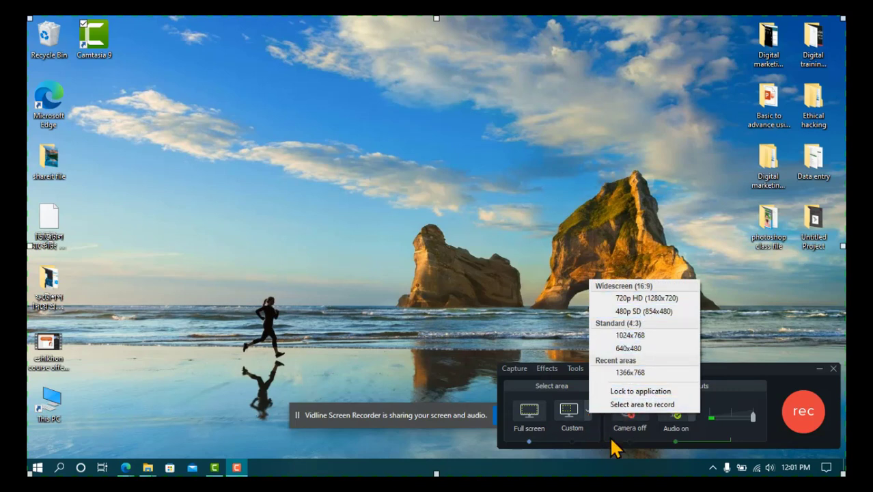
left_click(593, 431)
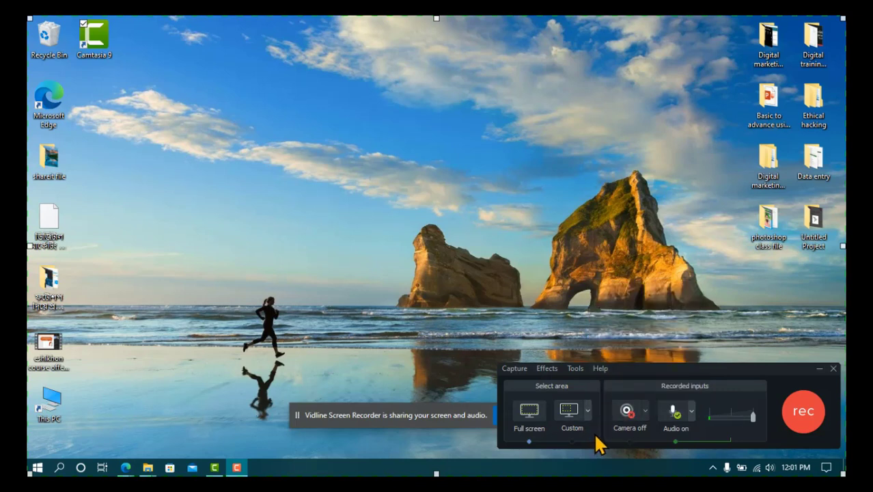
- Try shrinking the recording area to about 510 by 287, and switch back to full-screen capture
left_click_drag(32, 22, 114, 69)
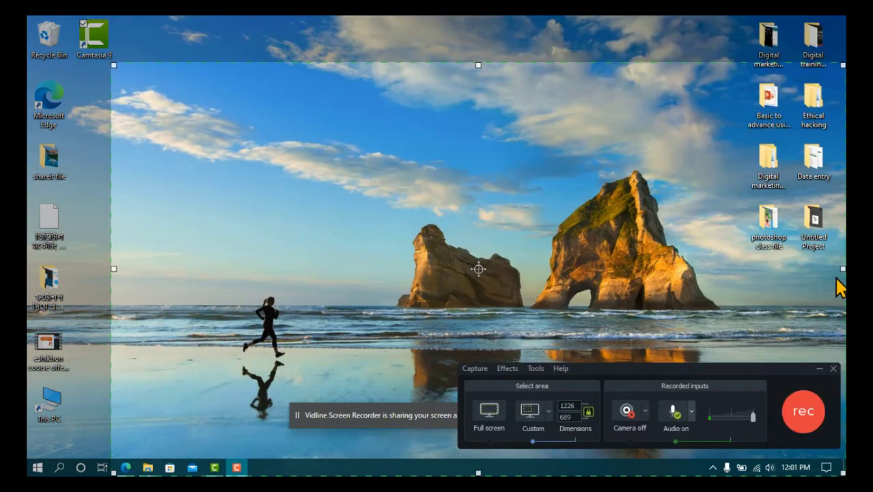
left_click_drag(837, 270, 413, 191)
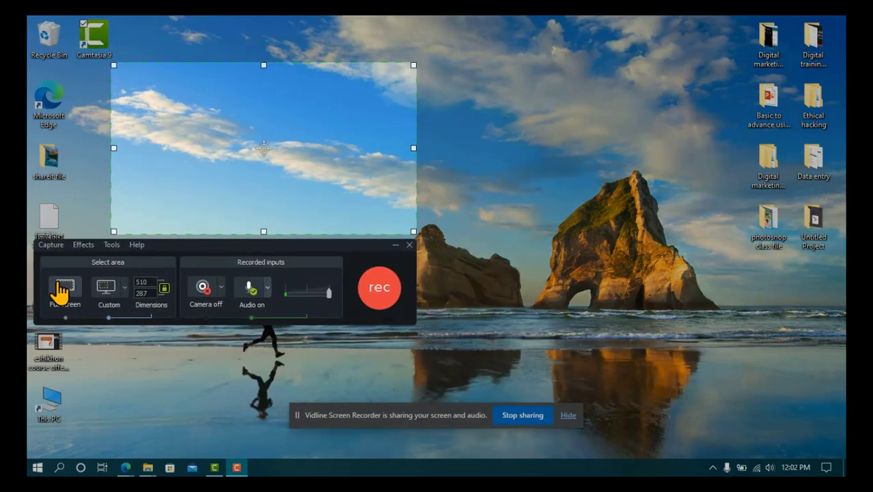
left_click(61, 290)
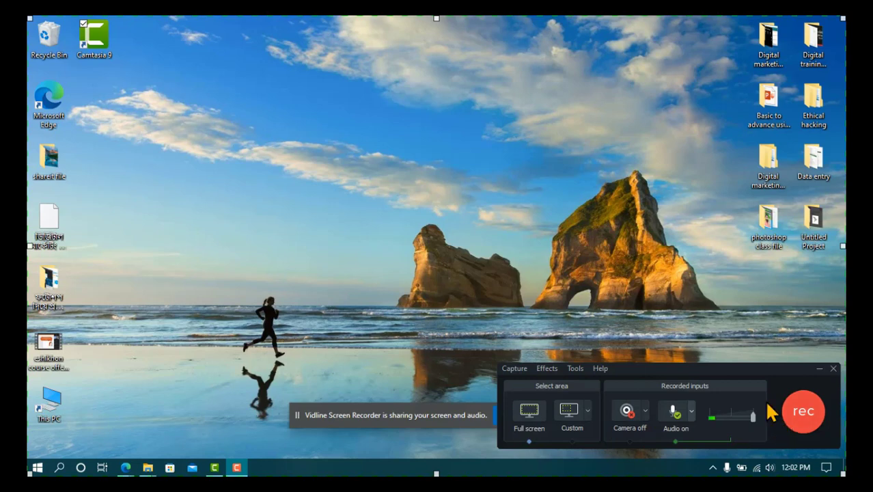
- Start the full-screen recording, and open and close the shareit file folder while it records
left_click(817, 426)
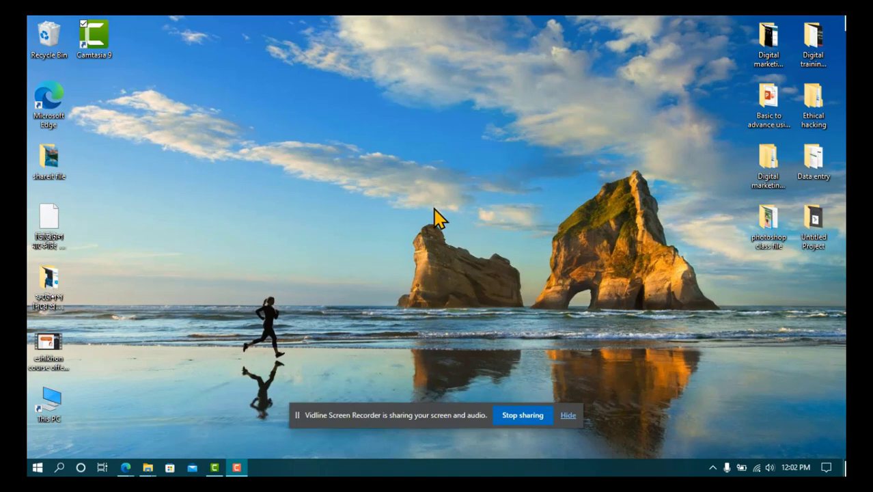
double_click(55, 179)
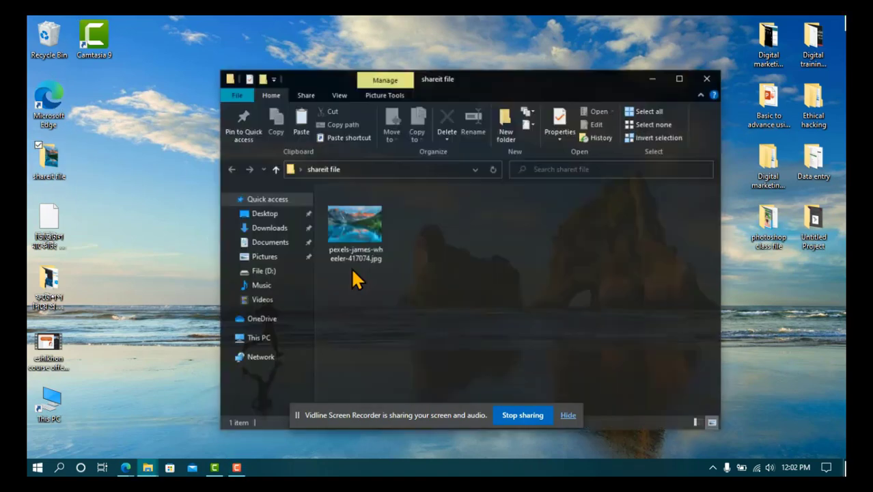
left_click(705, 78)
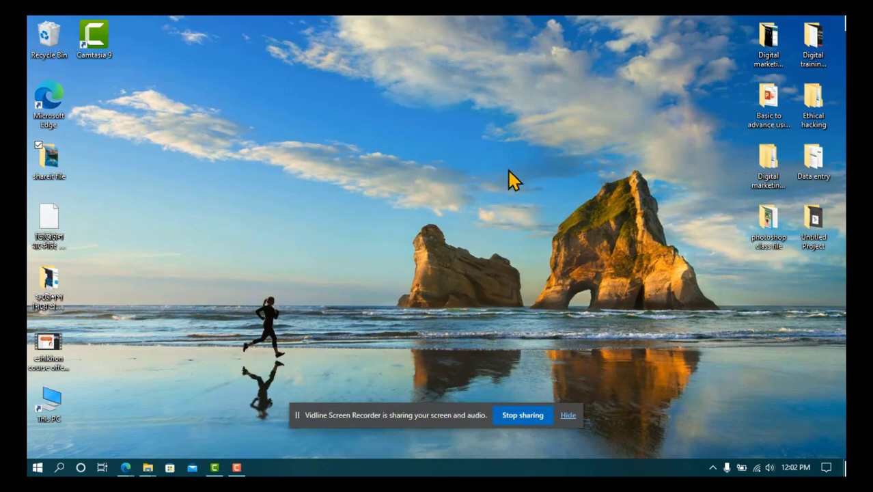
- Bring up the recorder during capture to pause the screen recording and resume it
left_click(235, 469)
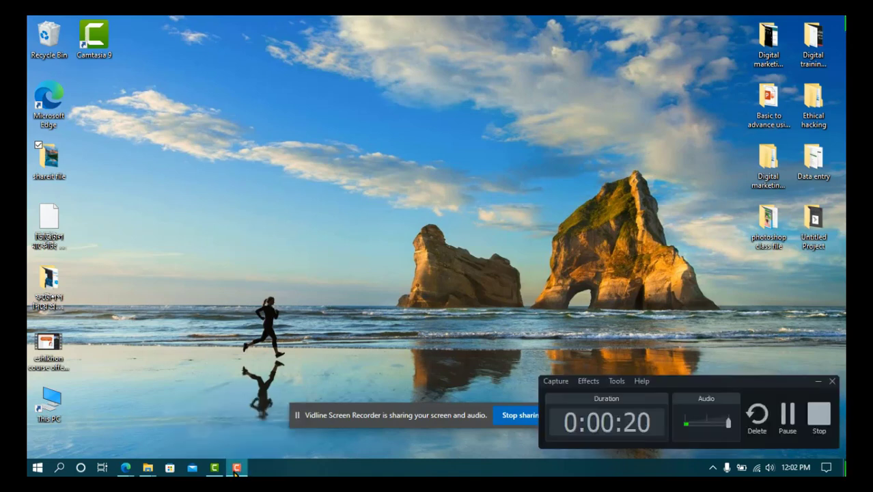
left_click(787, 416)
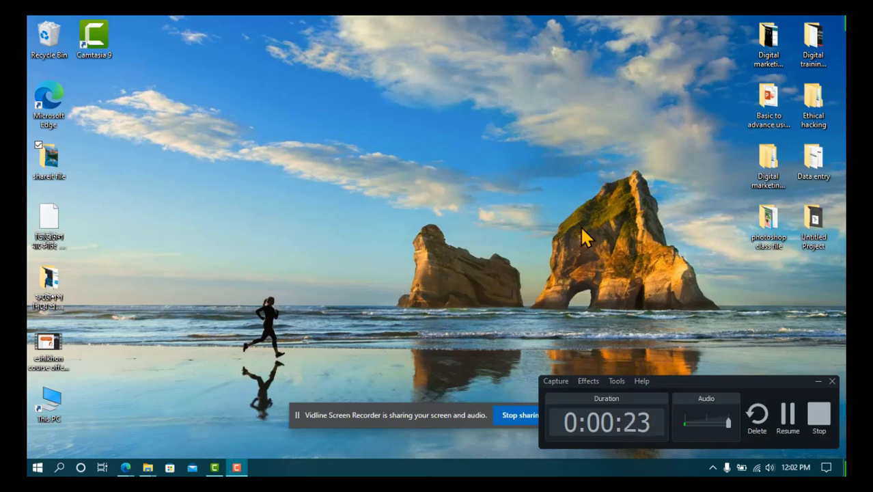
left_click(789, 420)
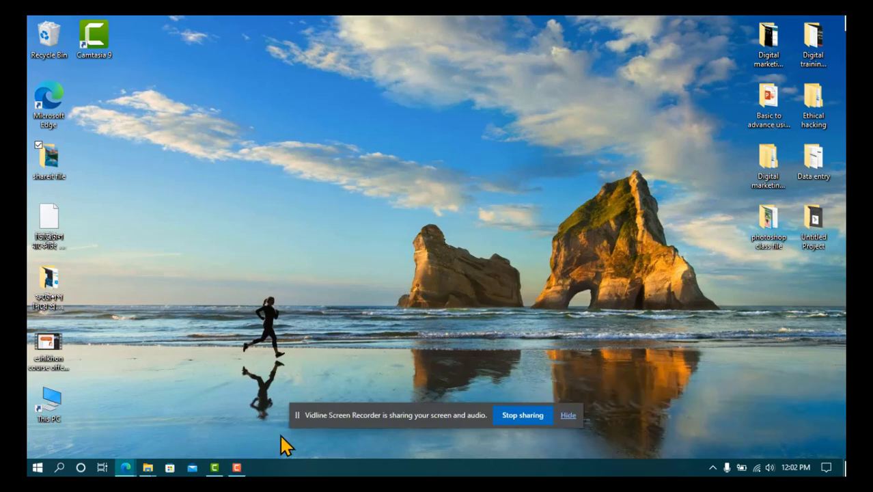
- Show and minimize the recorder during capture, and stop the recording to bring it into the project
left_click(236, 467)
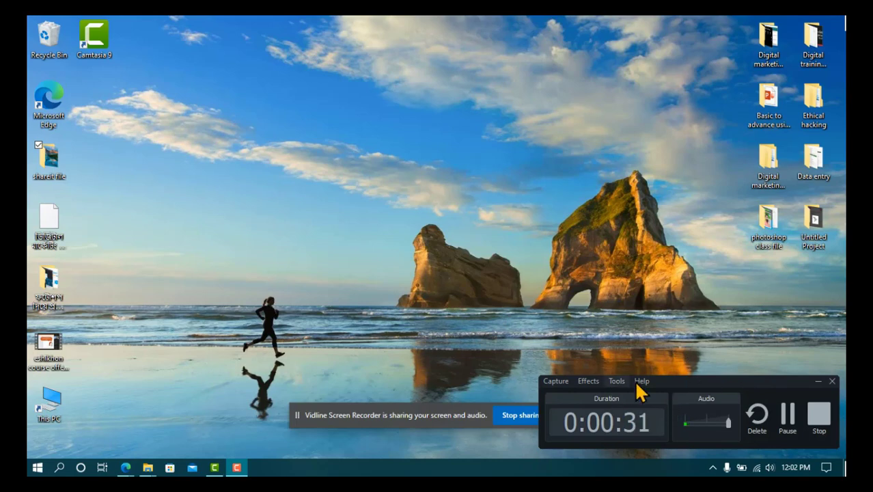
left_click(818, 381)
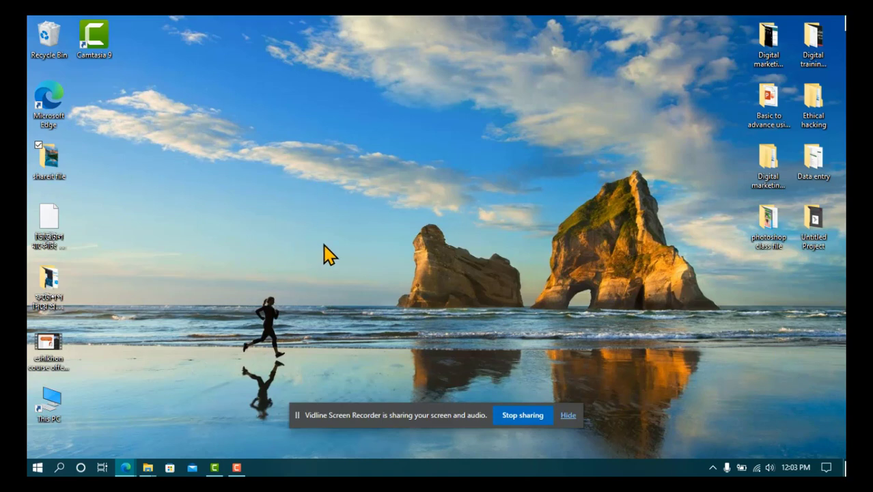
left_click(236, 467)
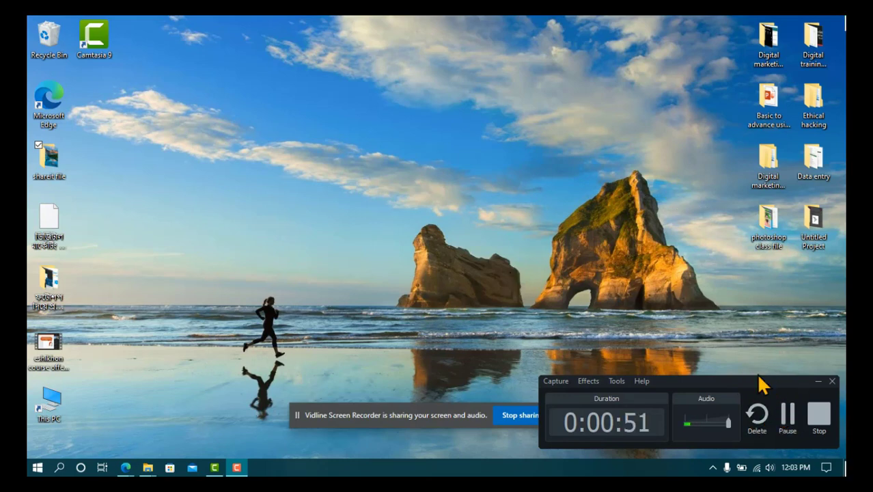
left_click(822, 423)
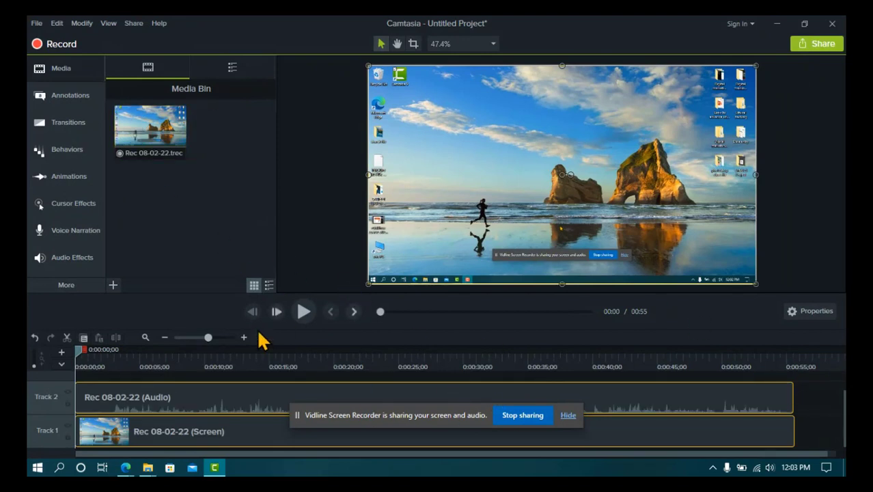
- Preview the recording from about 6 to 13 seconds, and show the properties of the selected clips
left_click_drag(84, 361, 162, 363)
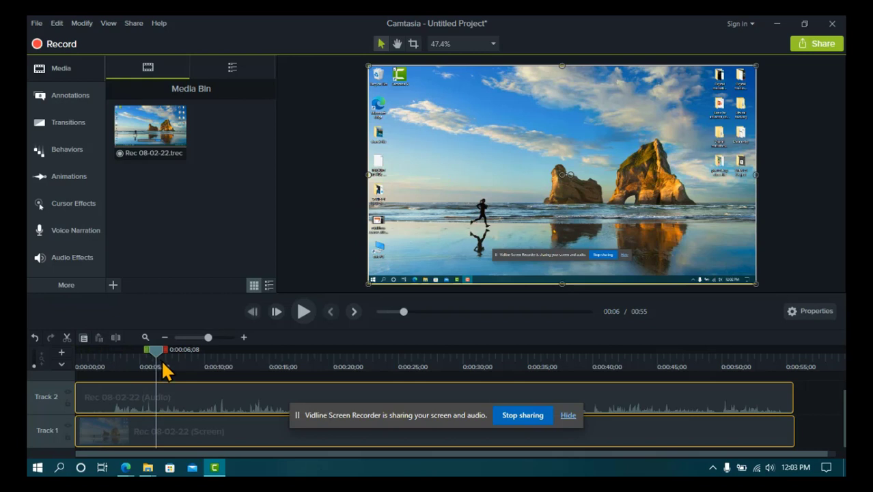
left_click(304, 312)
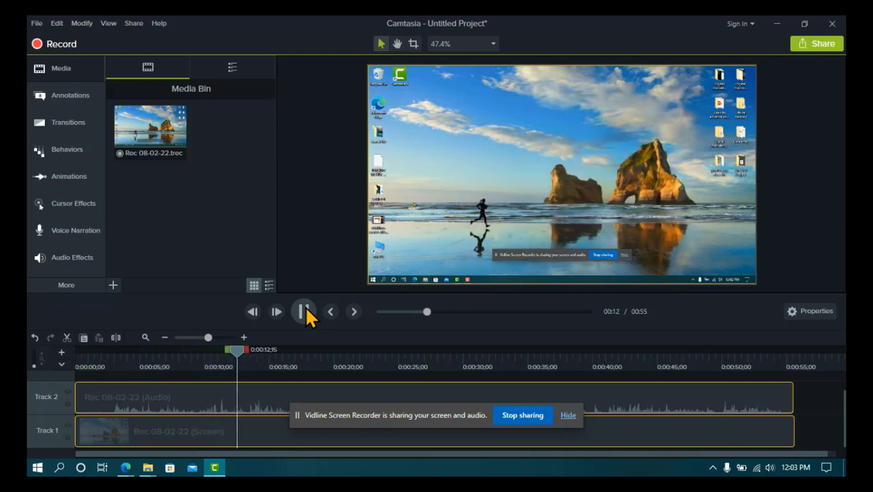
left_click(304, 312)
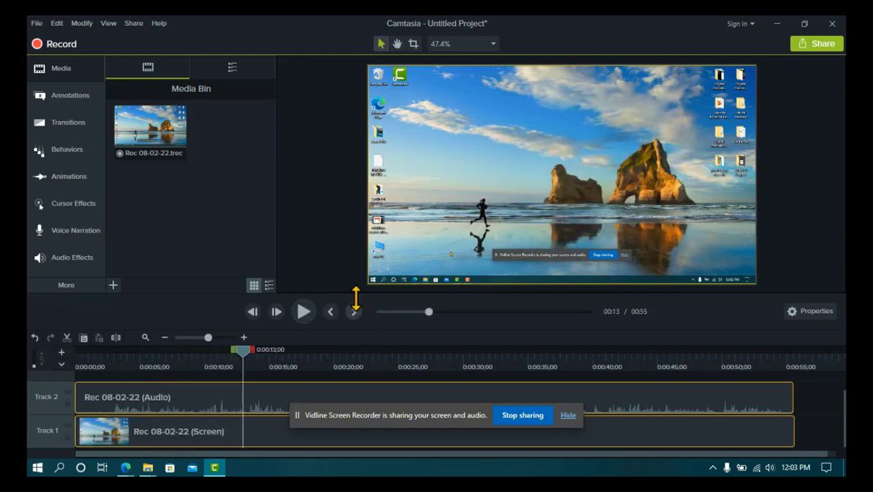
left_click_drag(355, 297, 336, 295)
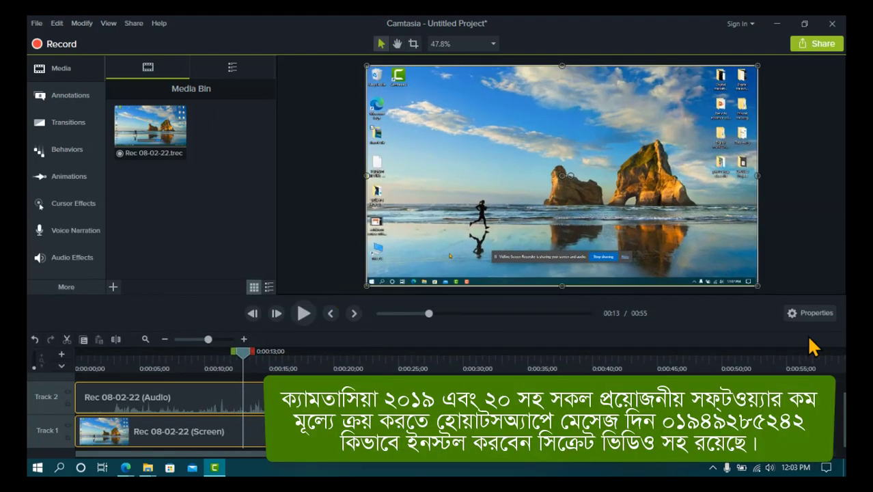
left_click(812, 313)
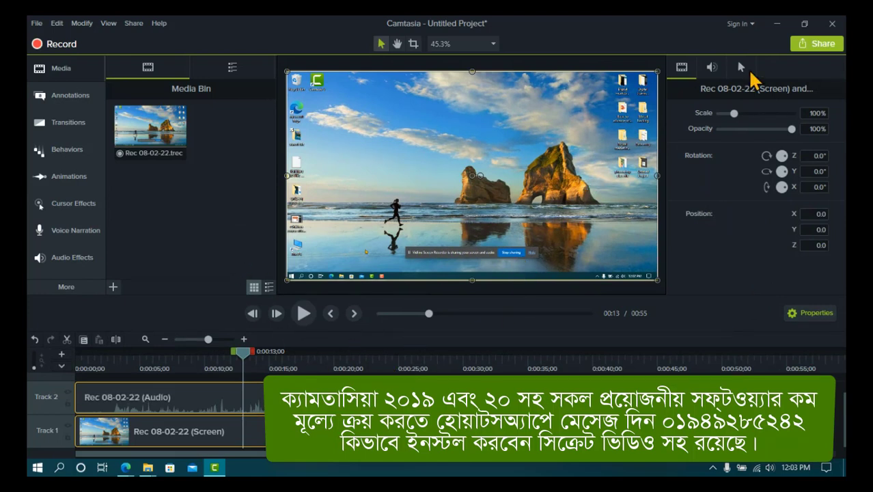
- Set up a local file export with custom production settings in MP4 - Smart Player (HTML5) format, without a watermark
left_click(810, 45)
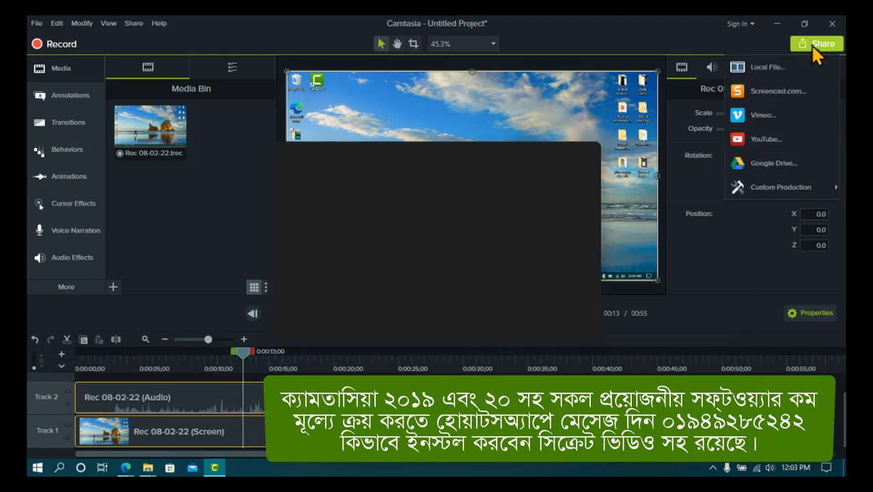
left_click(777, 68)
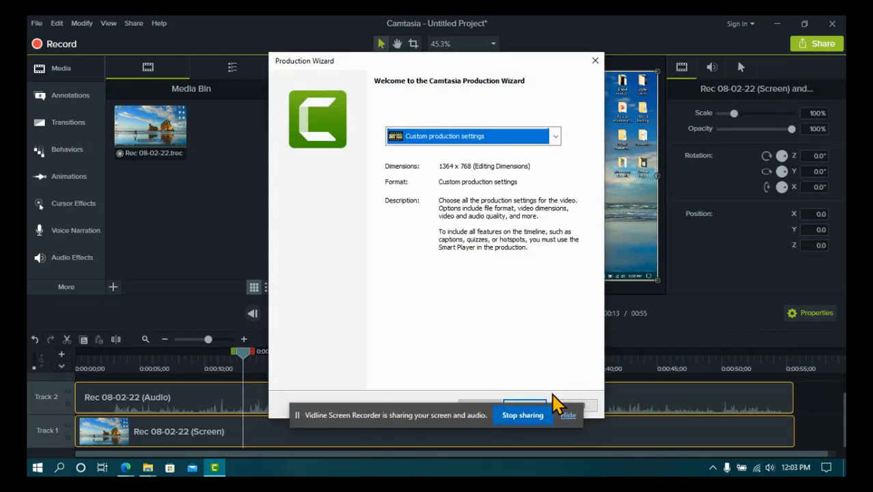
left_click_drag(512, 60, 515, 30)
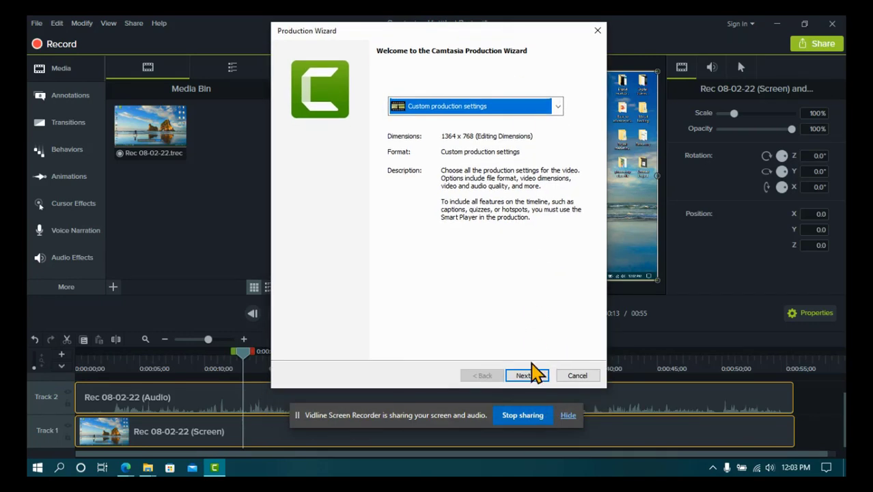
left_click(526, 376)
left_click(525, 376)
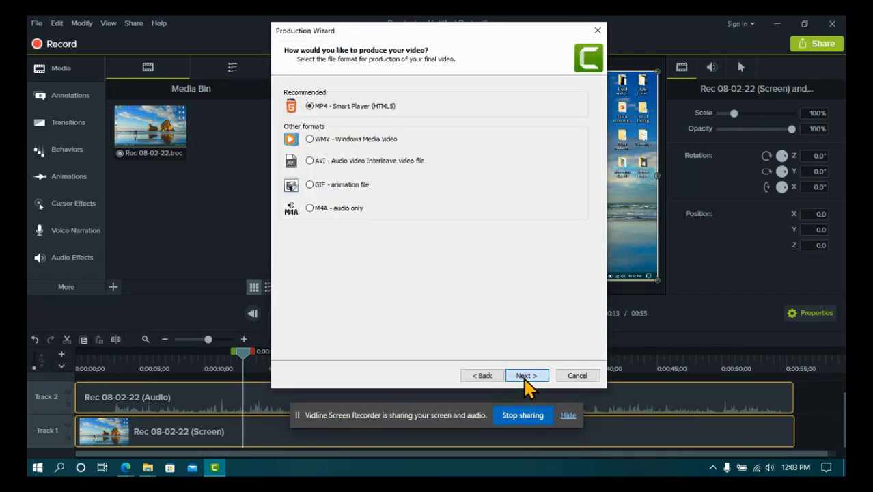
left_click(526, 376)
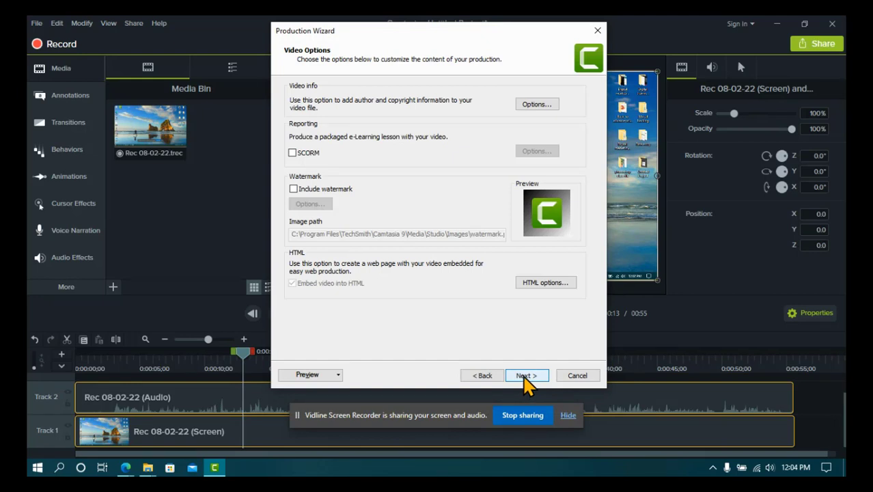
left_click(526, 376)
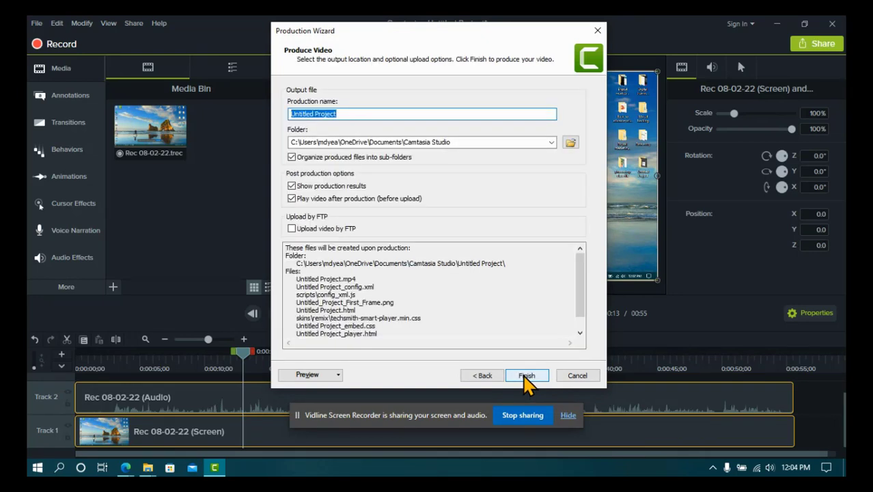
left_click(483, 376)
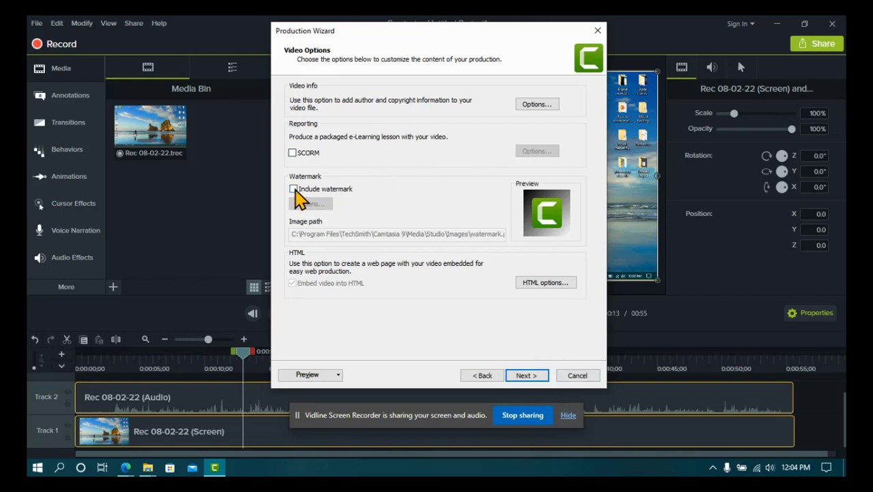
left_click(530, 377)
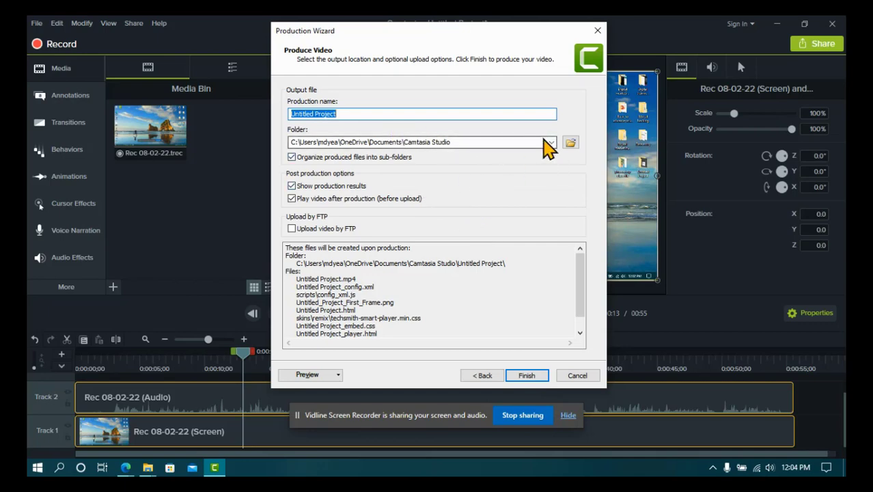
- Set the export's output to the Desktop under the name screen record.mp4, and produce the video
left_click(570, 142)
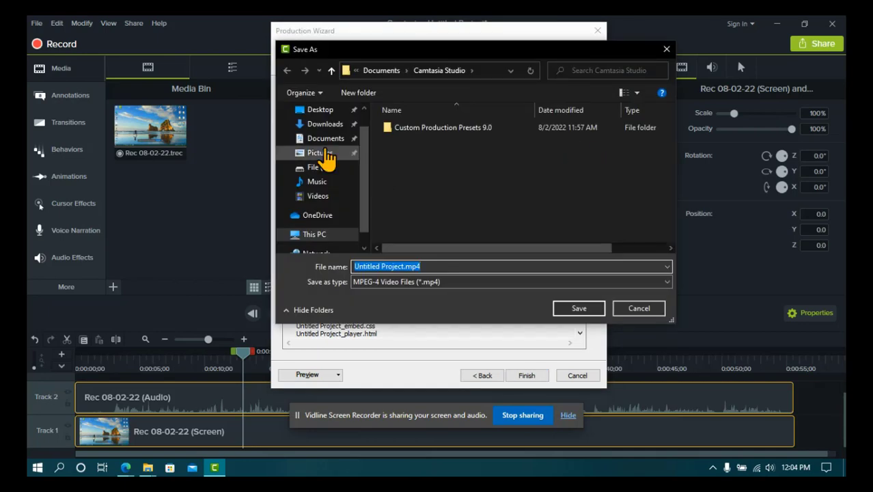
left_click(319, 111)
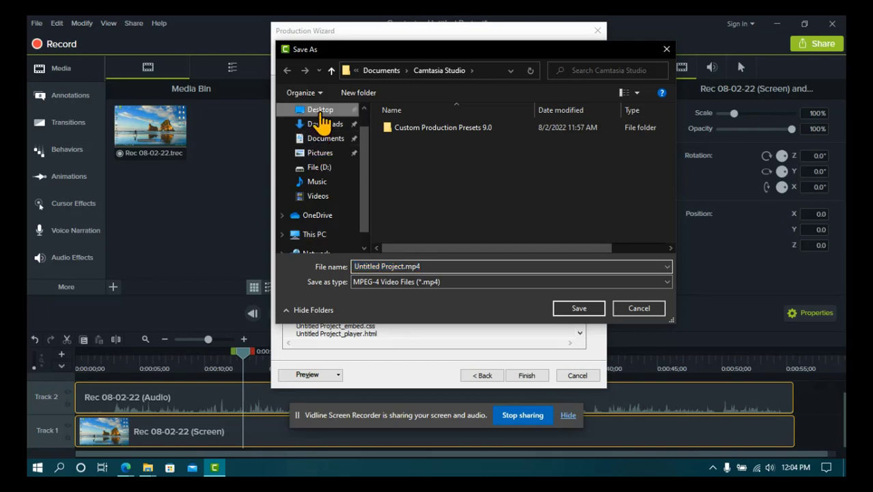
left_click(364, 266)
left_click(399, 267)
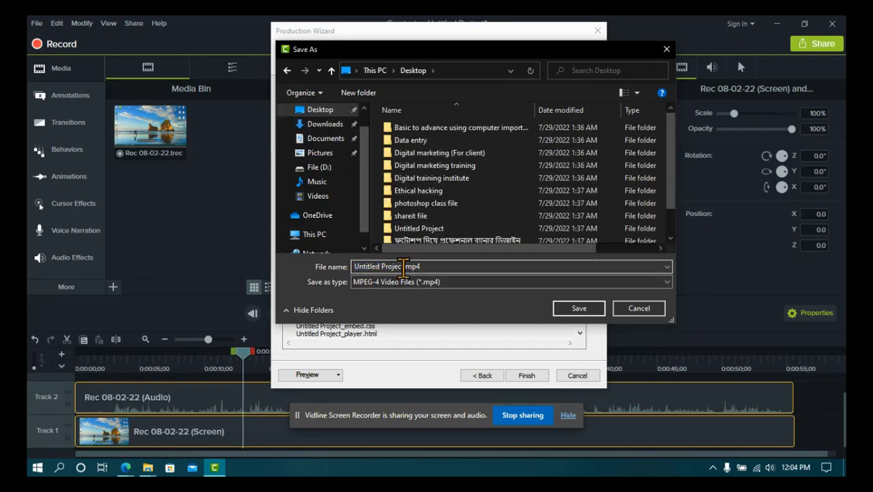
left_click_drag(404, 266, 347, 266)
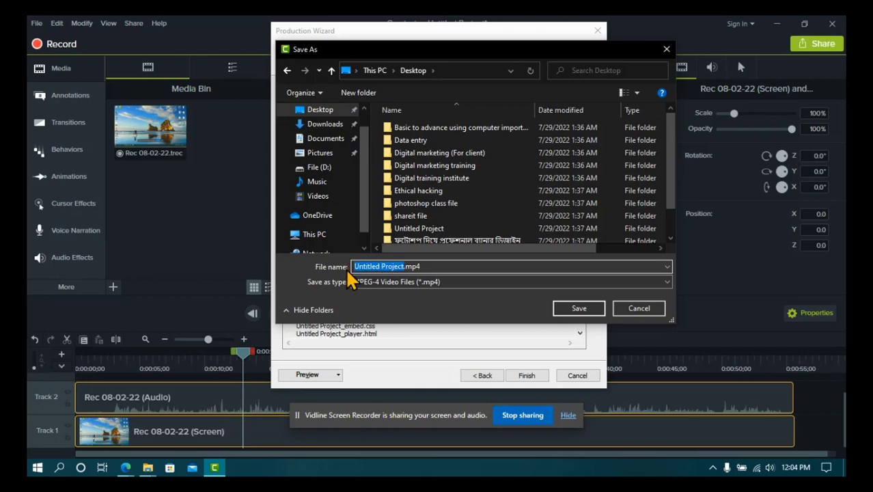
type("screen record")
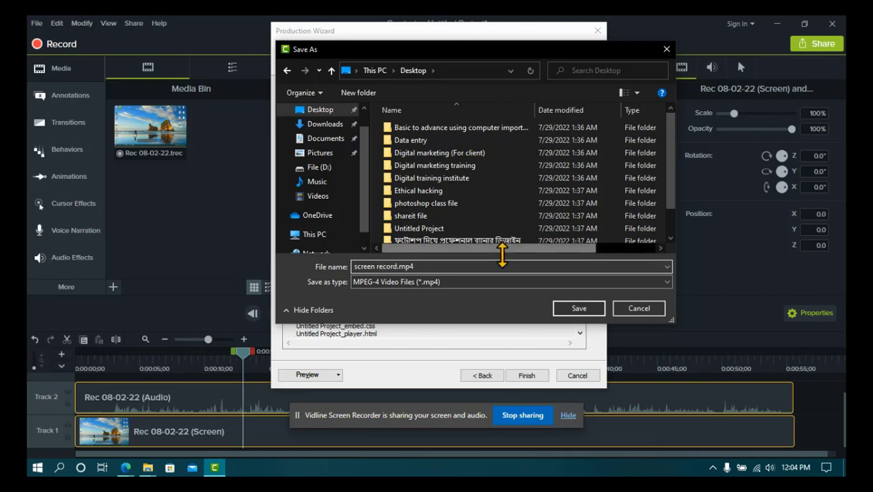
left_click(578, 308)
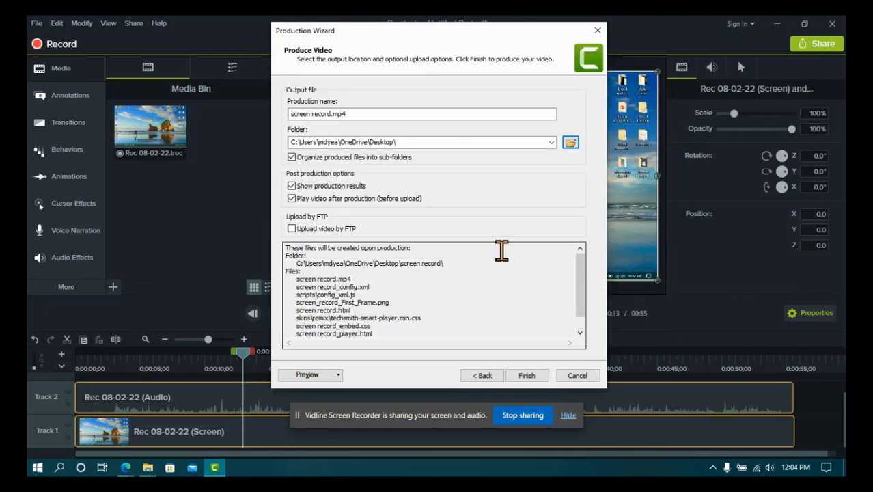
left_click(528, 377)
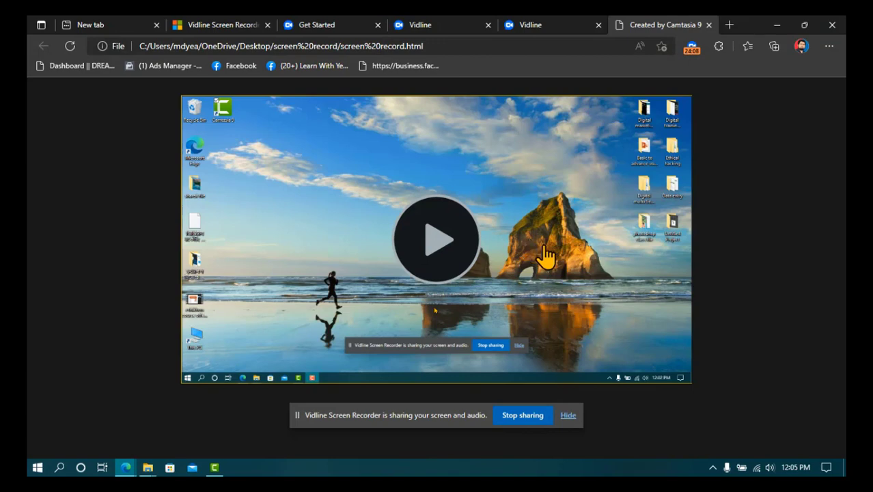
- Play the start of the produced video in the browser, close its page, and close the production results
left_click(437, 239)
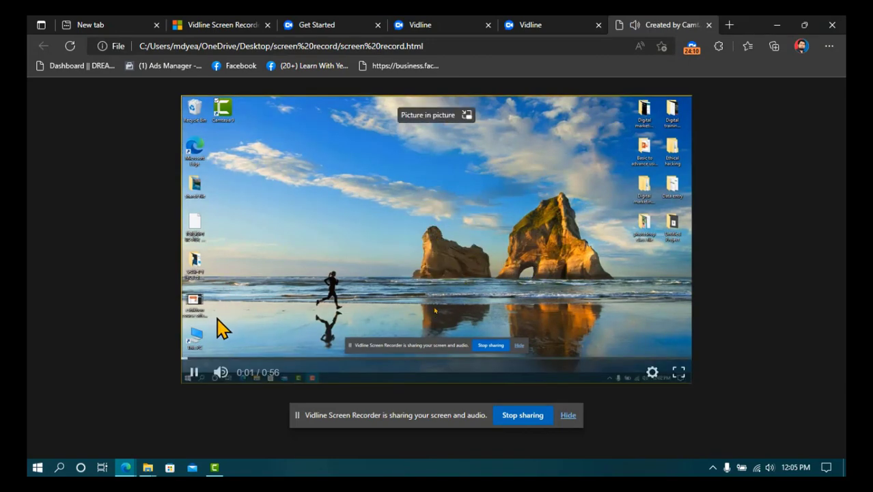
left_click(710, 24)
left_click(776, 25)
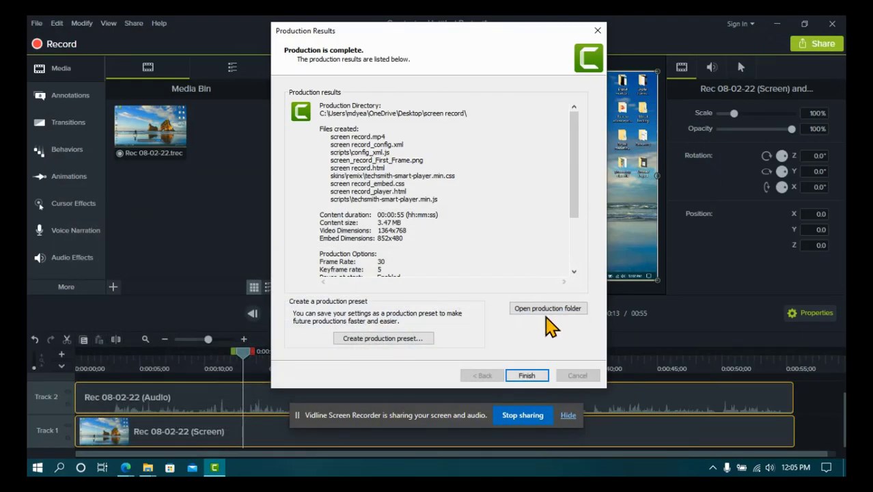
left_click(527, 377)
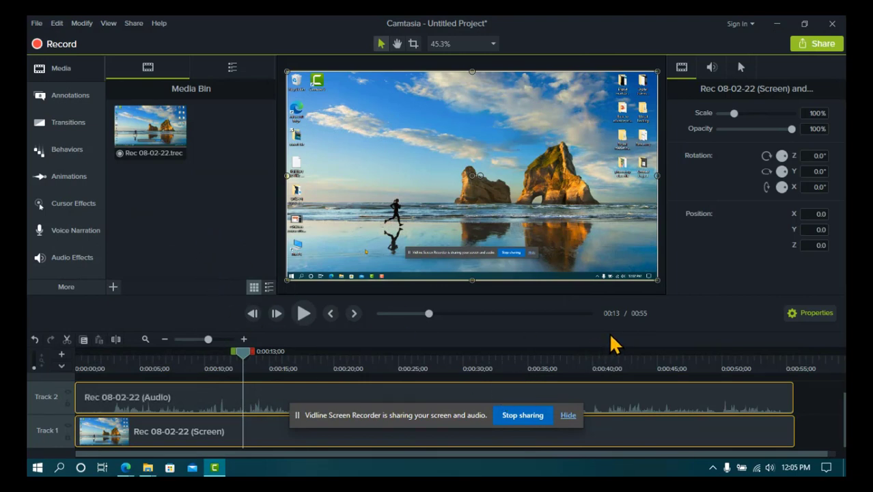
left_click(37, 24)
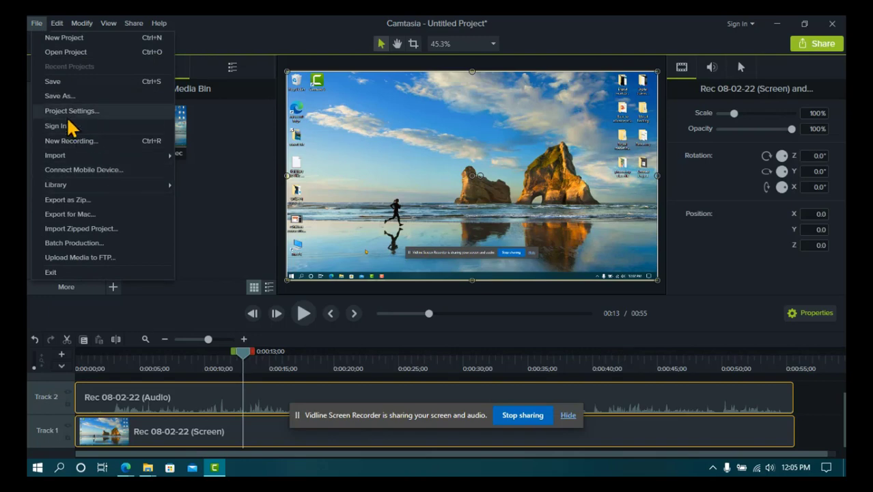
left_click(61, 89)
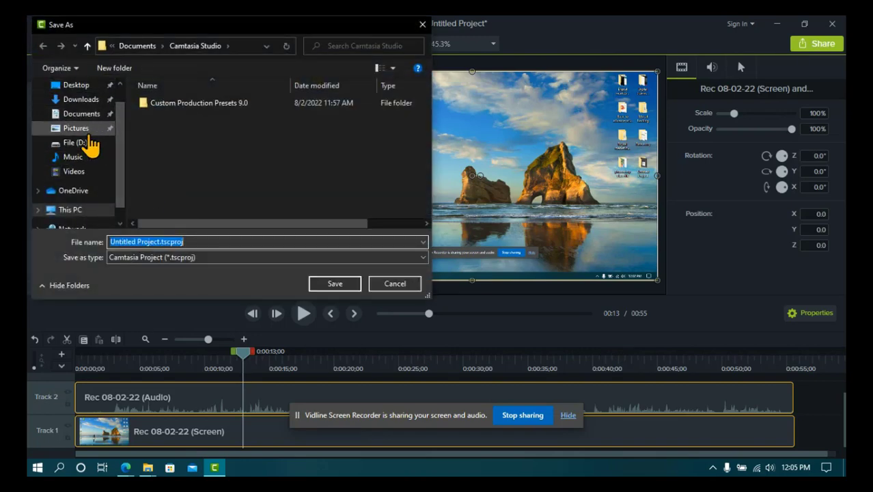
left_click(73, 88)
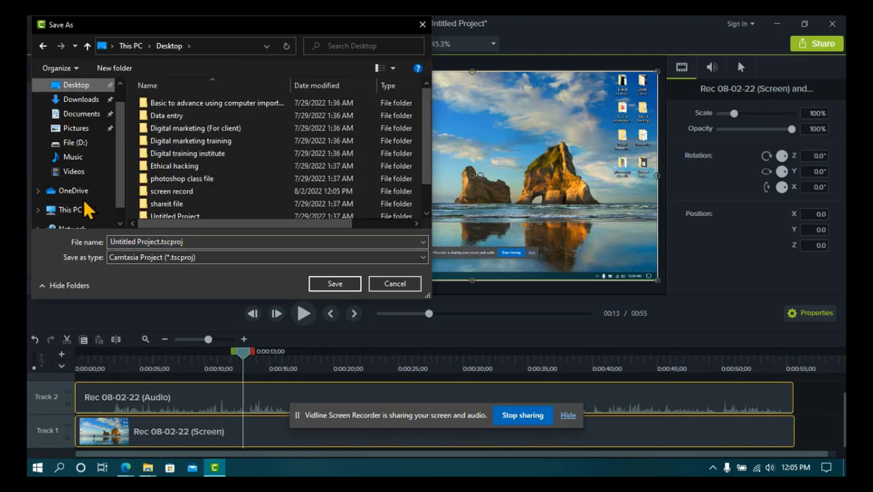
left_click(390, 283)
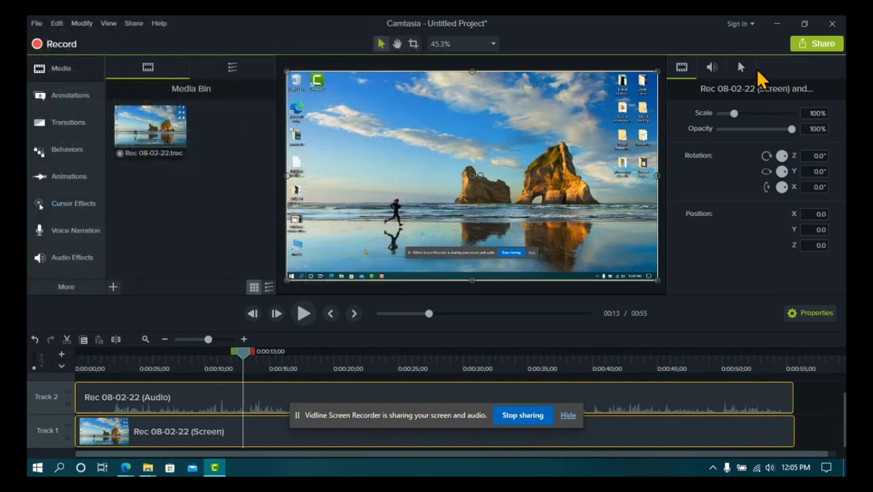
- Minimize Camtasia and create a shortcut to the folder between Windows and copy on drive File (D:)
left_click(776, 24)
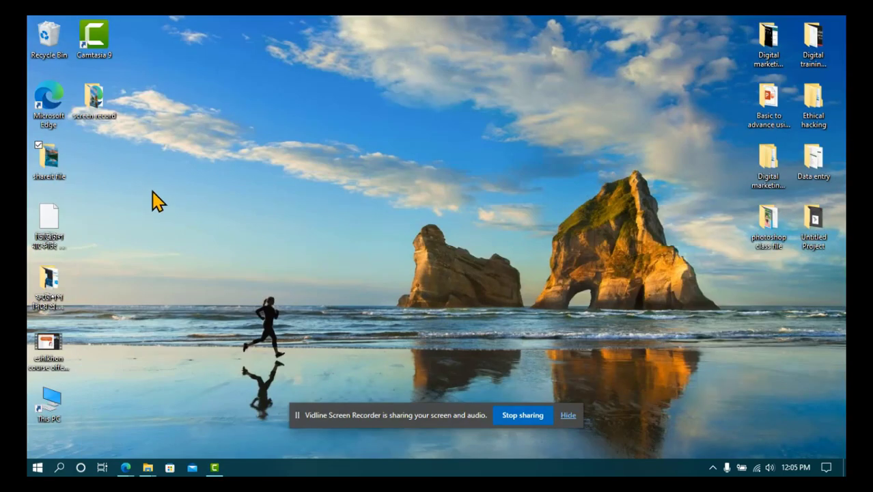
double_click(43, 404)
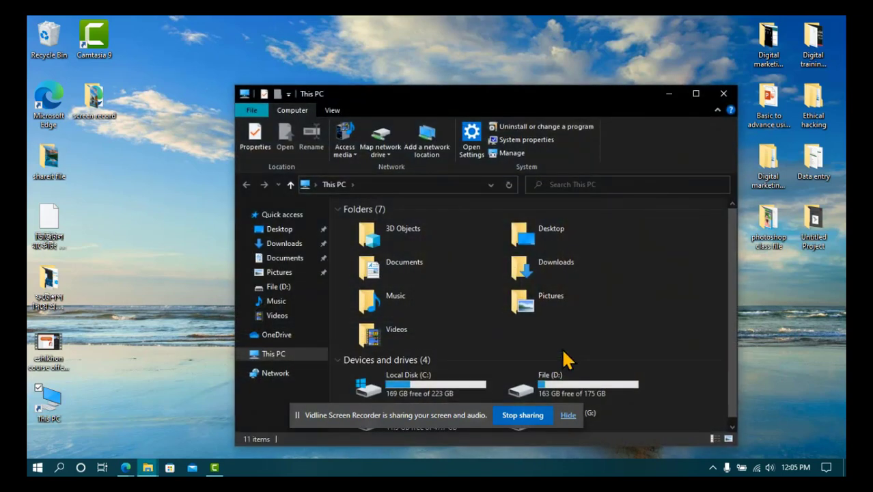
double_click(567, 393)
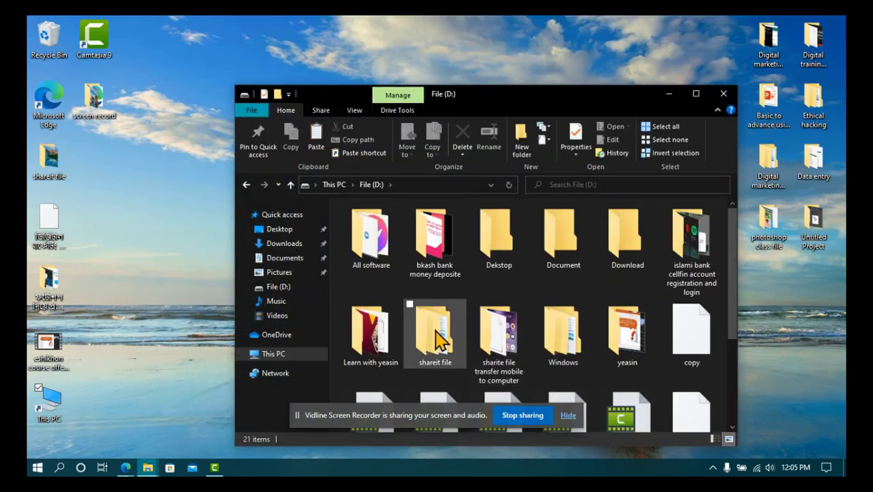
scroll(437, 345, "down", 1)
scroll(441, 344, "down", 2)
scroll(447, 341, "up", 3)
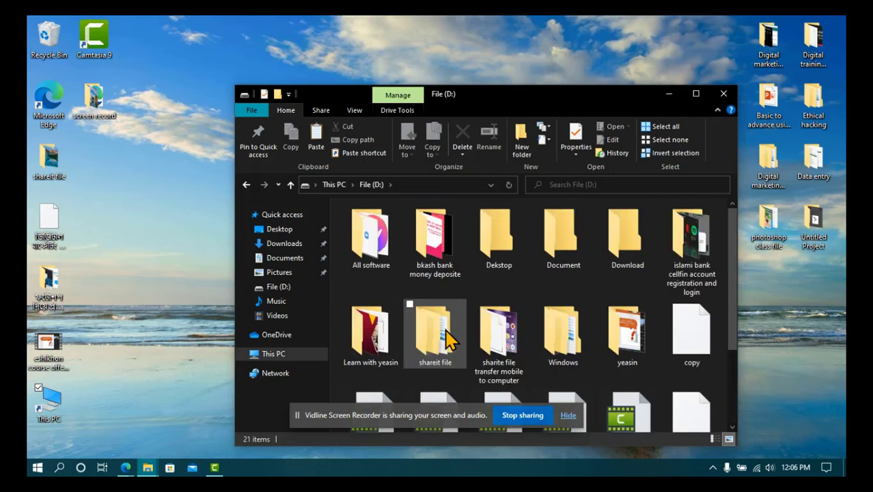
right_click(623, 328)
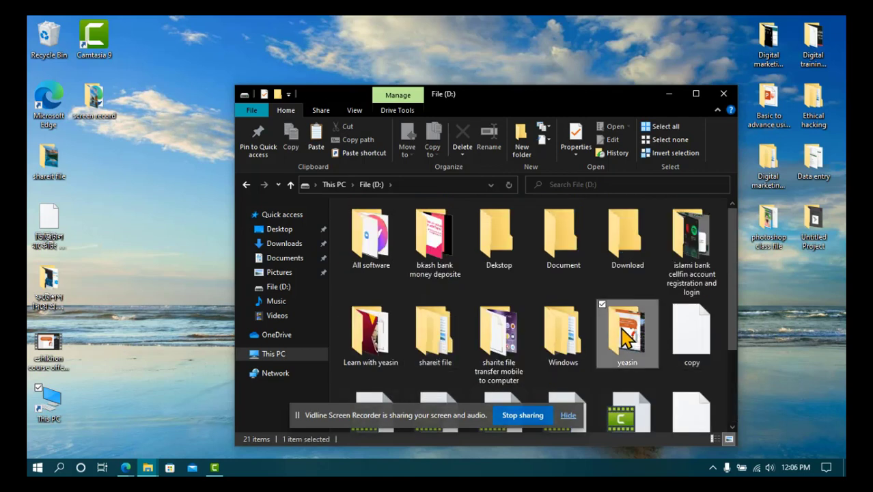
left_click(650, 273)
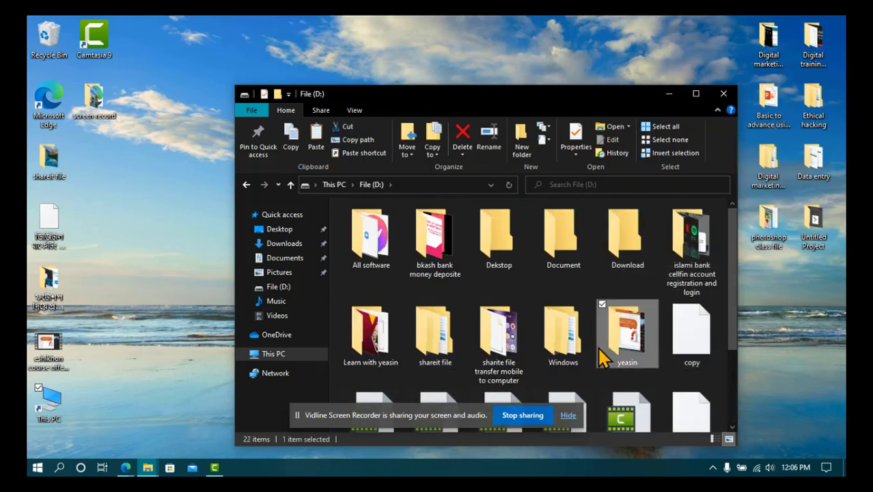
- Move the new folder shortcut from drive File (D:) to the desktop, and close the file window
scroll(601, 354, "down", 2)
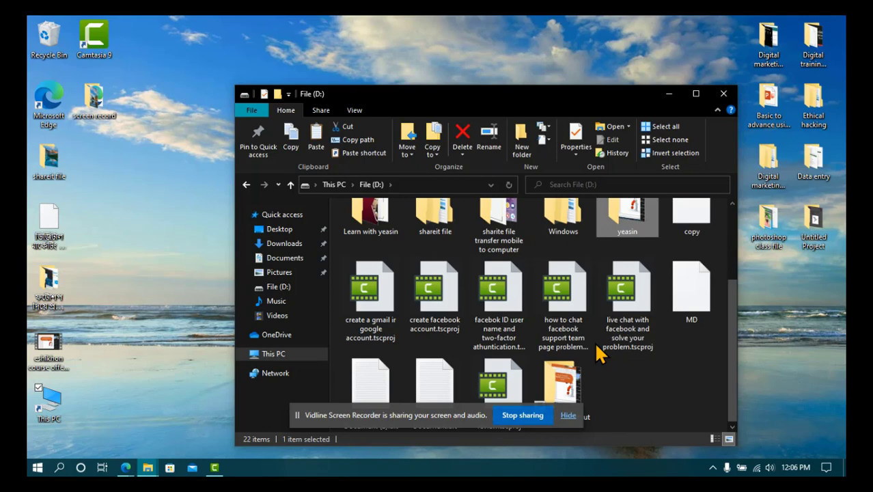
right_click(571, 379)
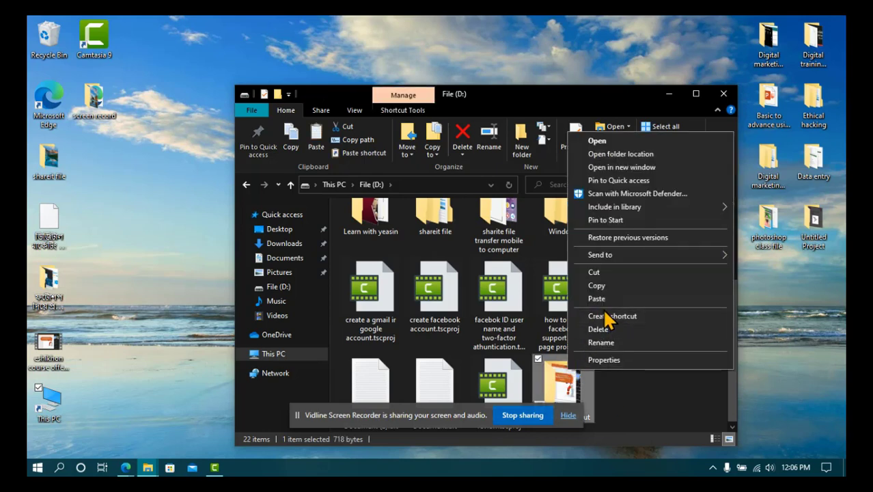
left_click(601, 284)
left_click(126, 170)
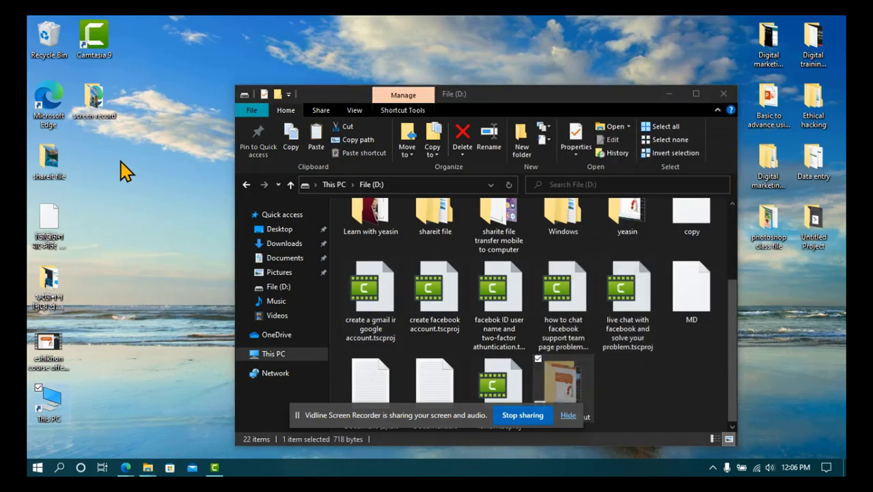
right_click(121, 161)
left_click(148, 212)
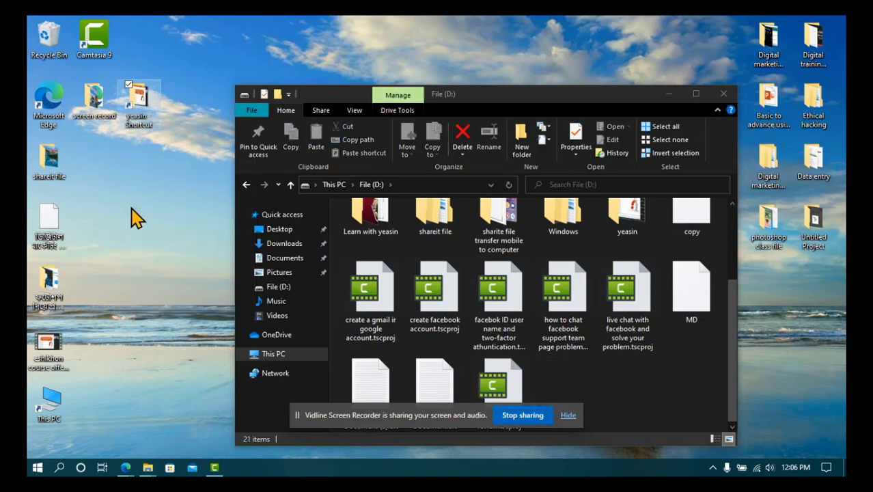
left_click(723, 93)
- Switch to Camtasia, start saving the project, and set the save location to the folder behind the new desktop shortcut
left_click(216, 466)
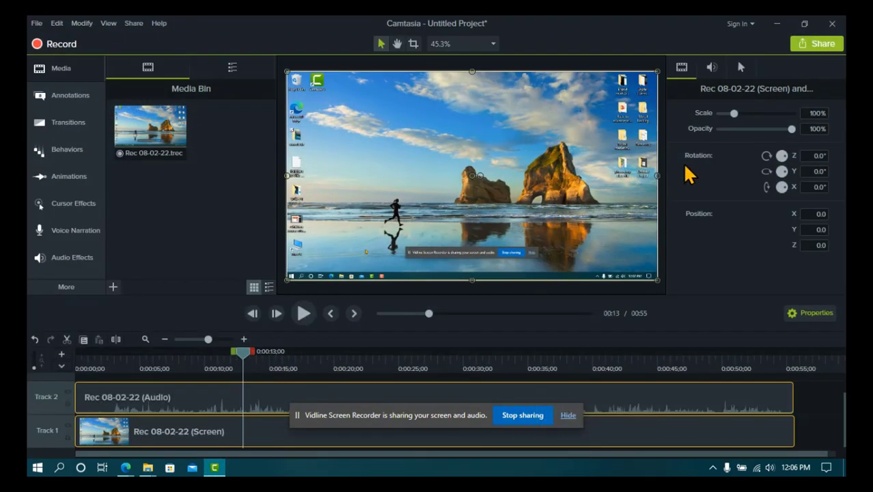
left_click(37, 23)
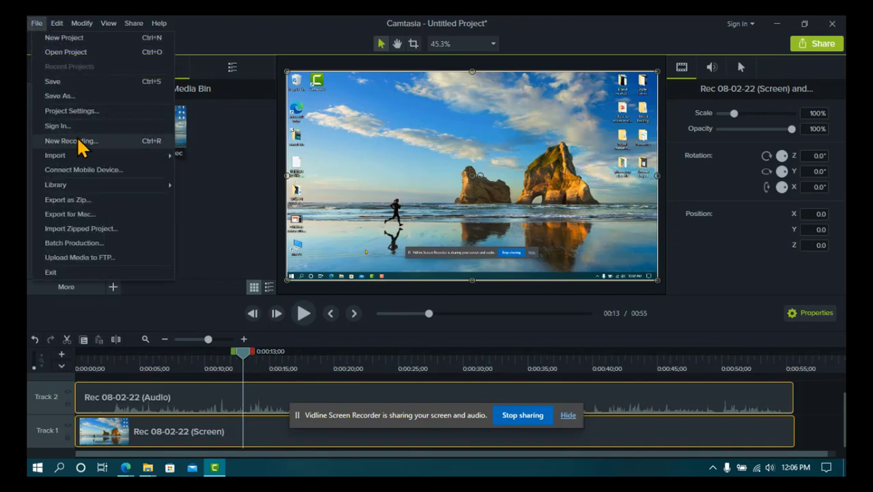
left_click(69, 82)
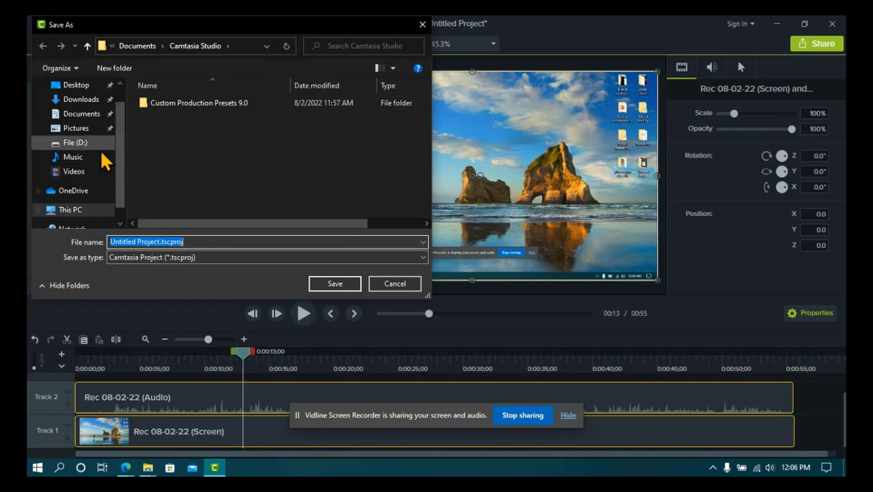
left_click(75, 86)
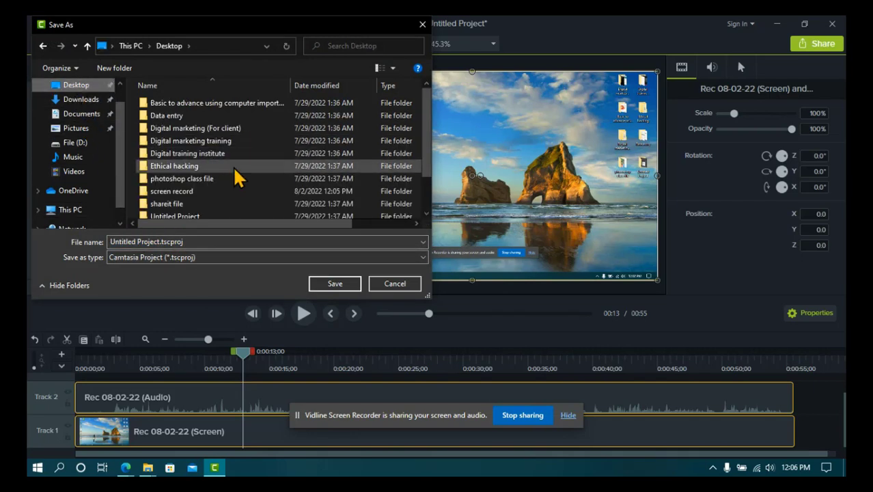
scroll(235, 177, "down", 1)
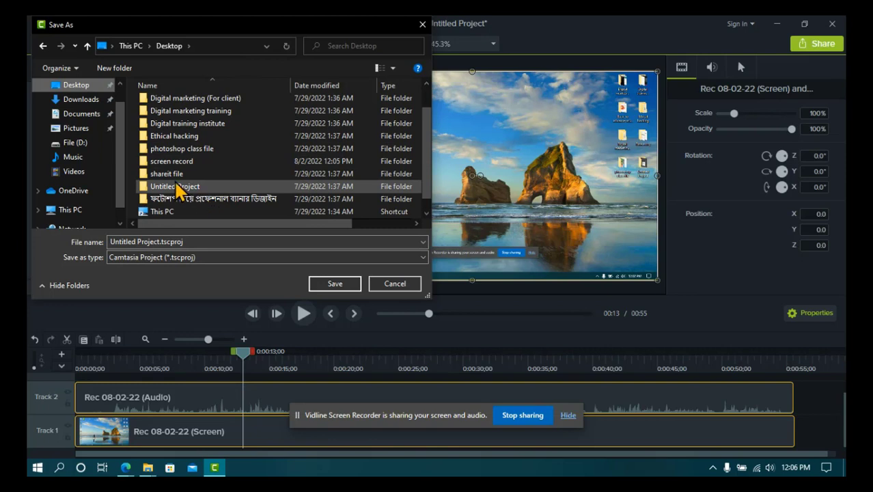
scroll(176, 191, "up", 1)
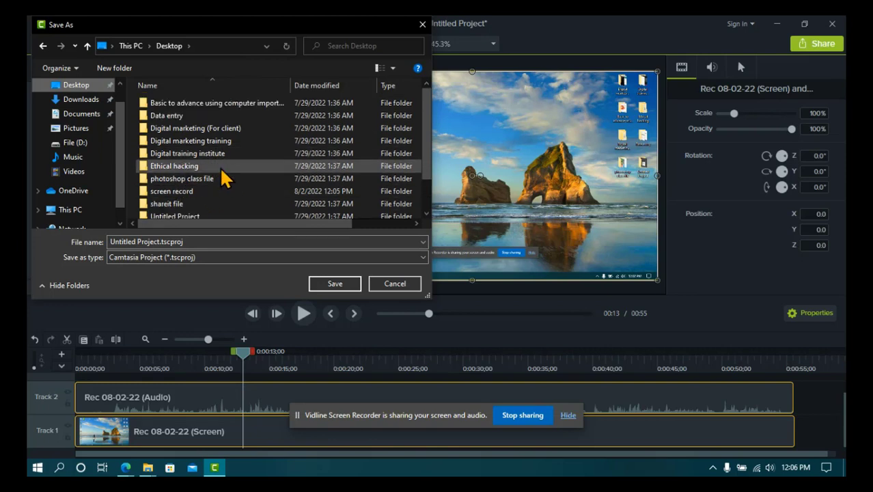
scroll(222, 177, "down", 1)
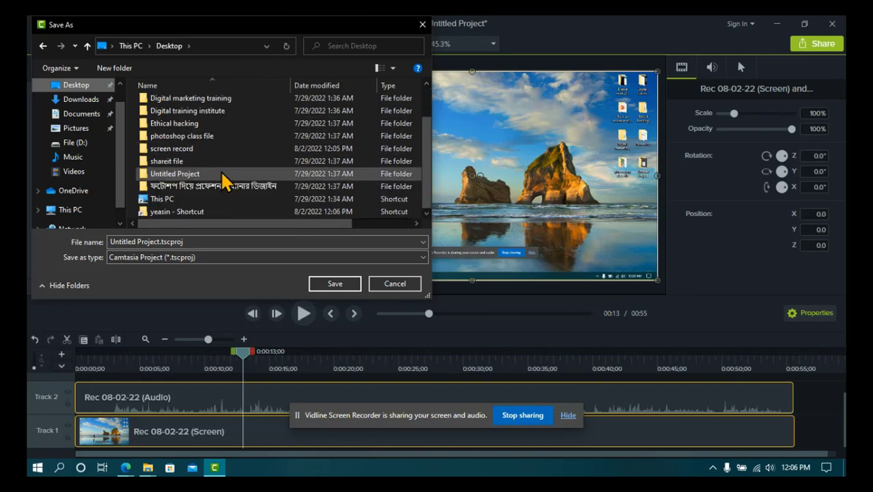
left_click(193, 216)
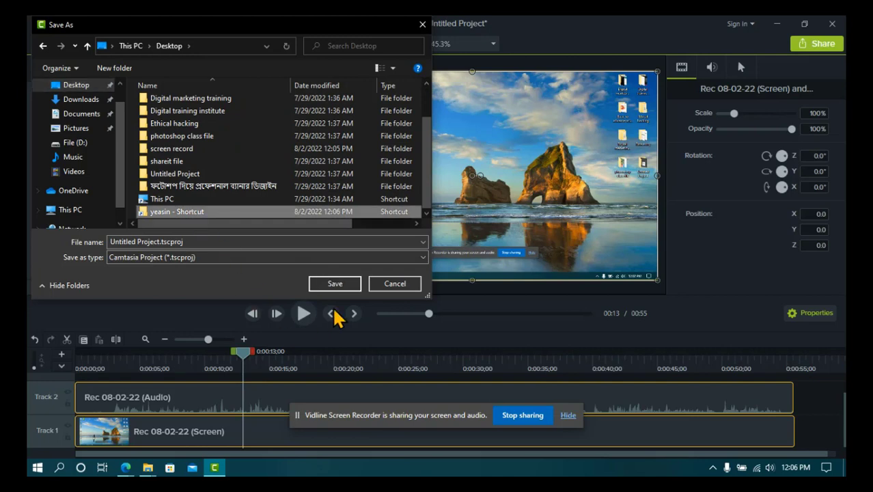
left_click(330, 287)
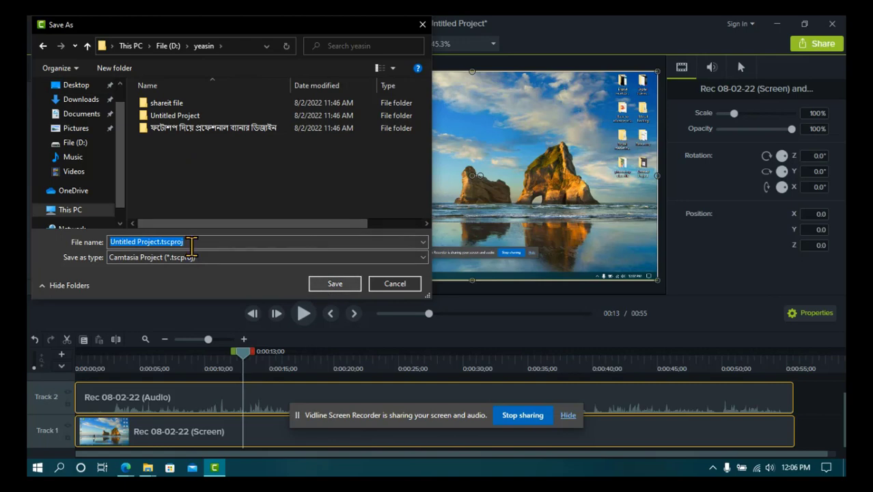
- Save the project there as Untitled Project.tscproj, and close Camtasia
left_click(330, 286)
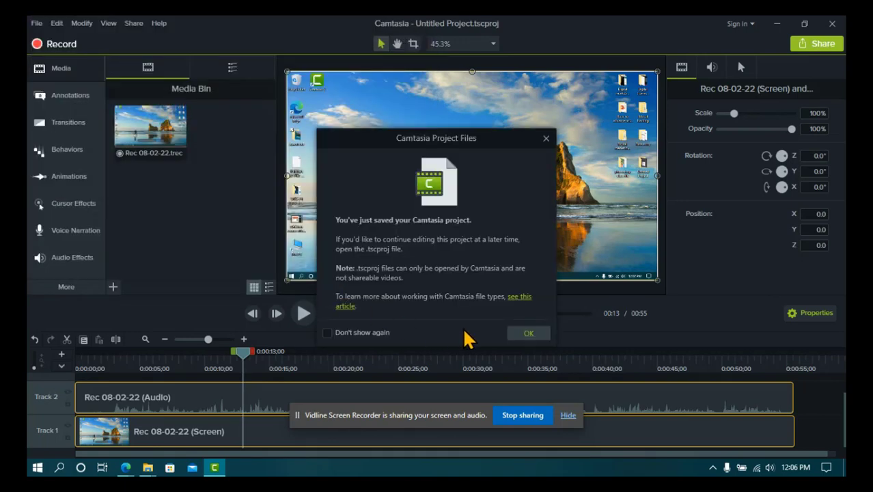
left_click(523, 334)
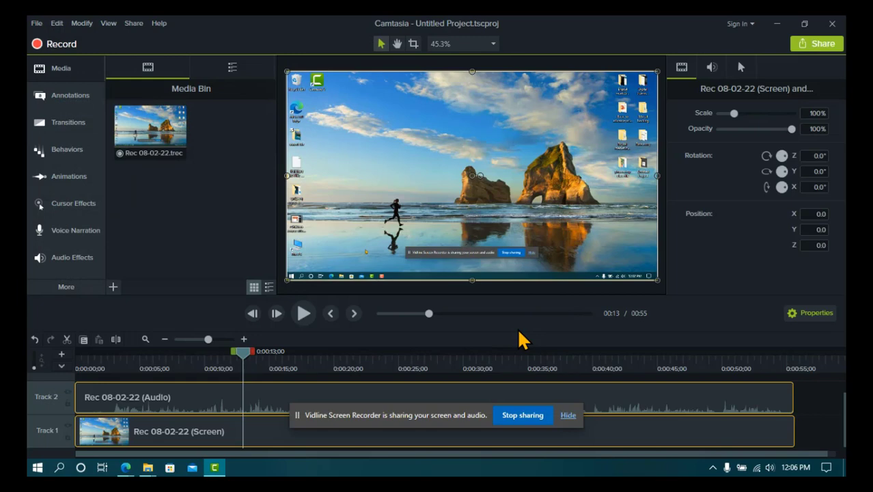
left_click(832, 25)
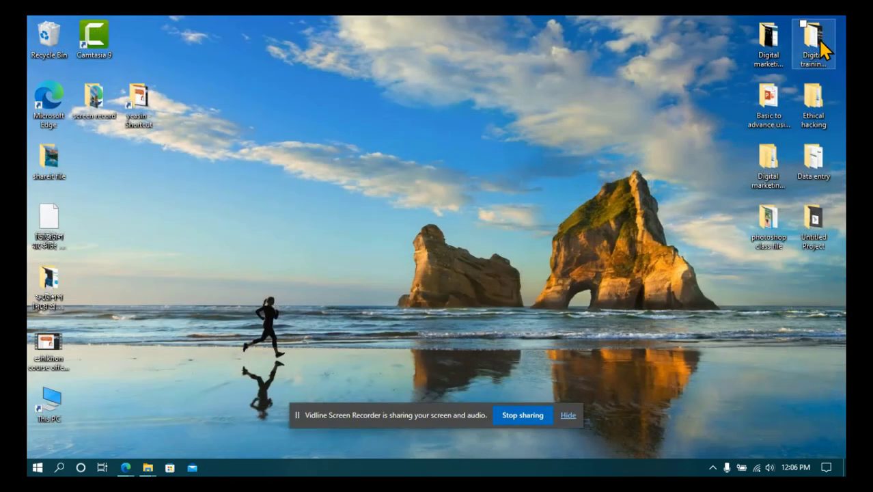
- Refresh the desktop and move the new folder shortcut up beside the Camtasia 9 shortcut
right_click(356, 118)
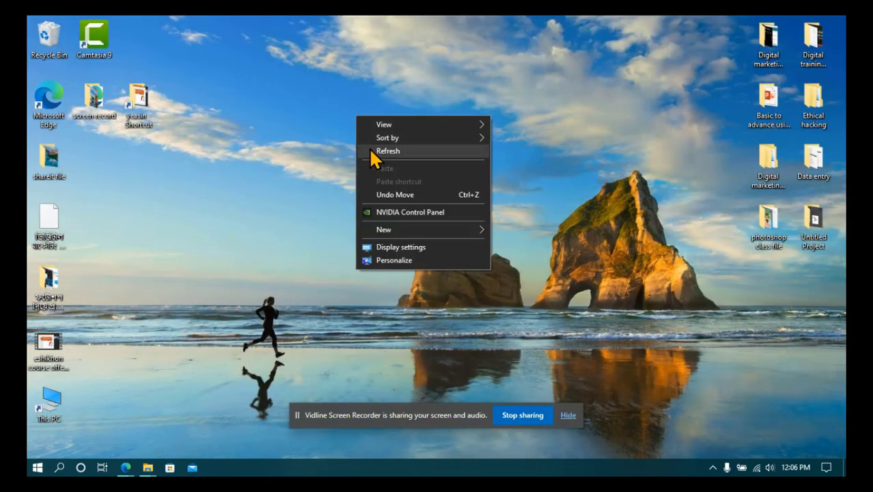
left_click(370, 150)
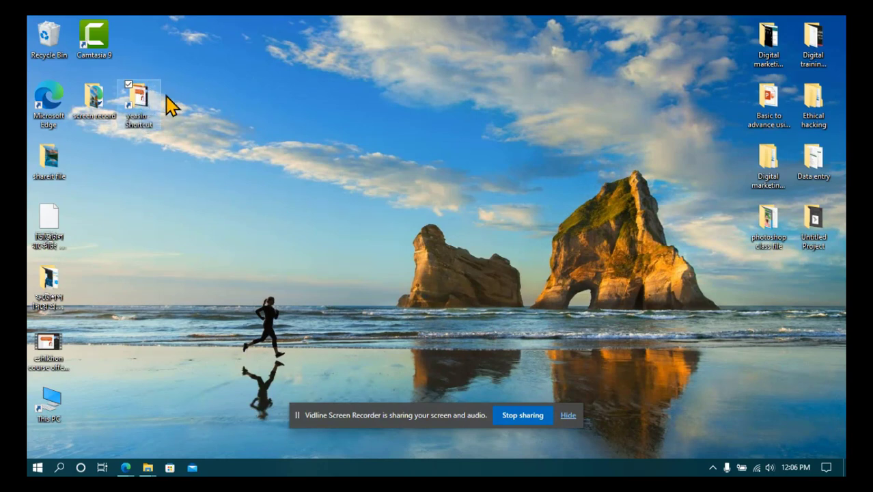
left_click_drag(171, 106, 165, 48)
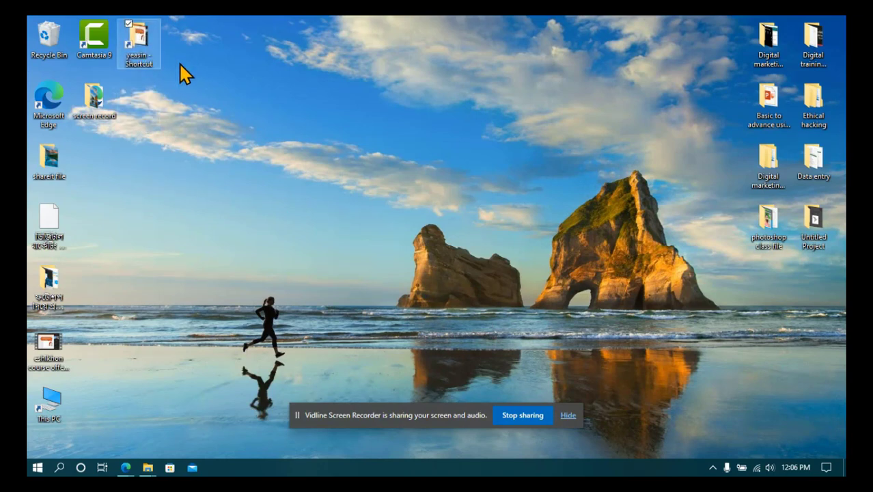
- Open the folder through its desktop shortcut to check the saved project file, and close its window
double_click(146, 41)
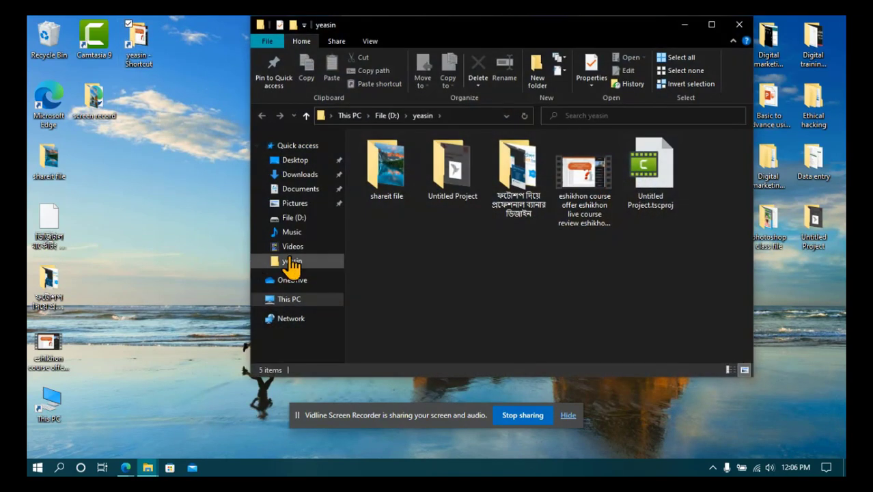
left_click(737, 29)
mouse_move(151, 468)
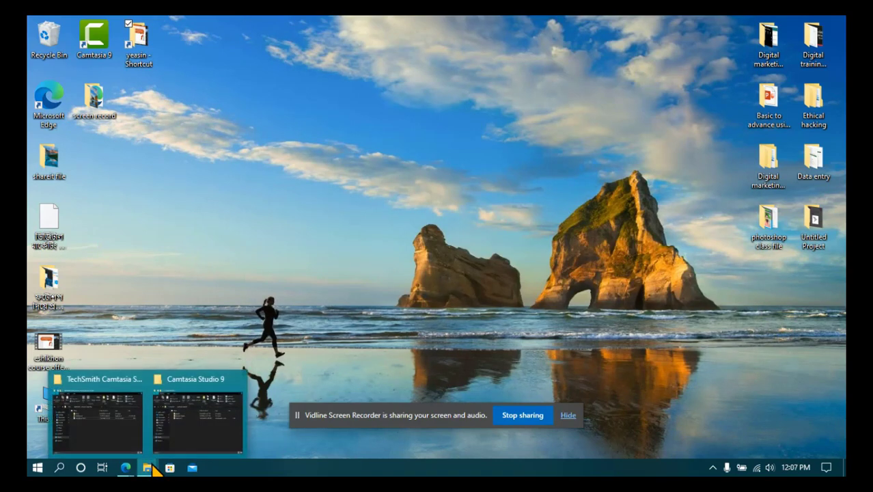
- Open the same folder through drive File (D:) in This PC to check the saved project file, and close the window
double_click(50, 400)
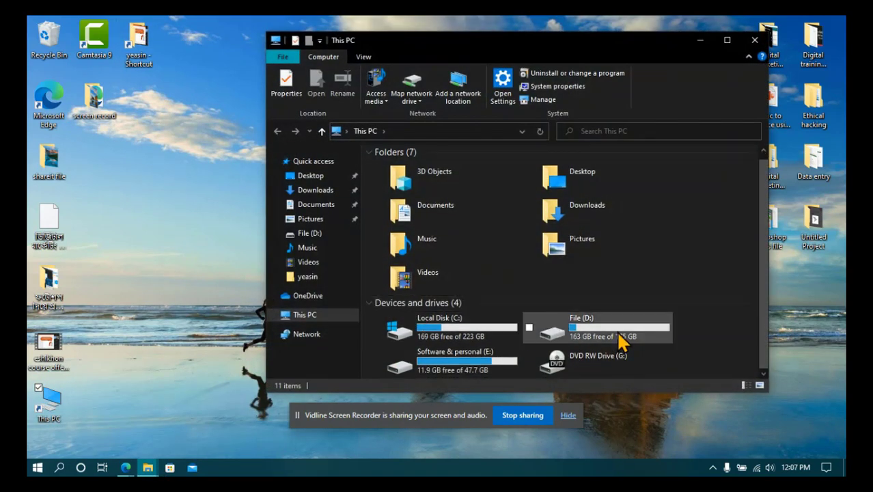
double_click(617, 336)
scroll(560, 328, "down", 3)
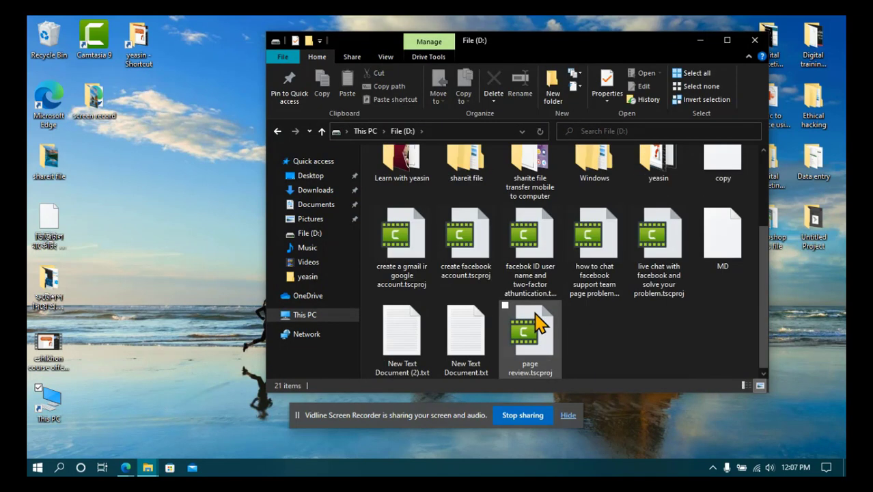
scroll(601, 263, "up", 1)
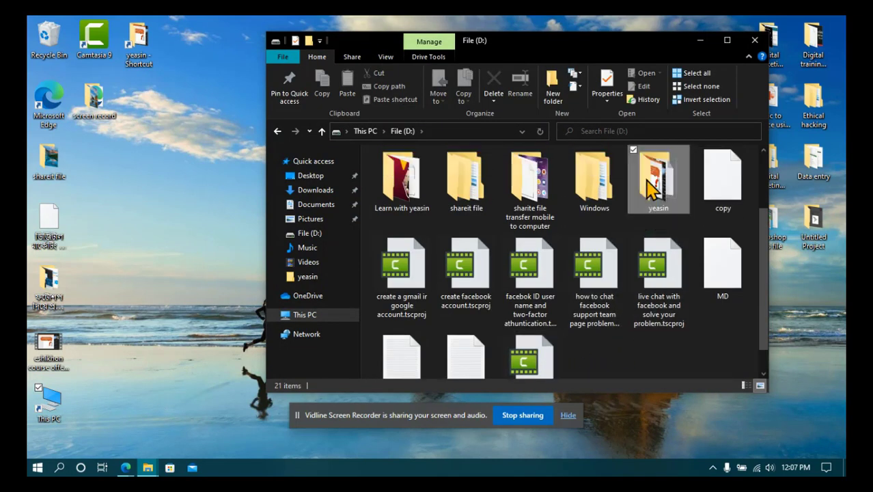
double_click(652, 184)
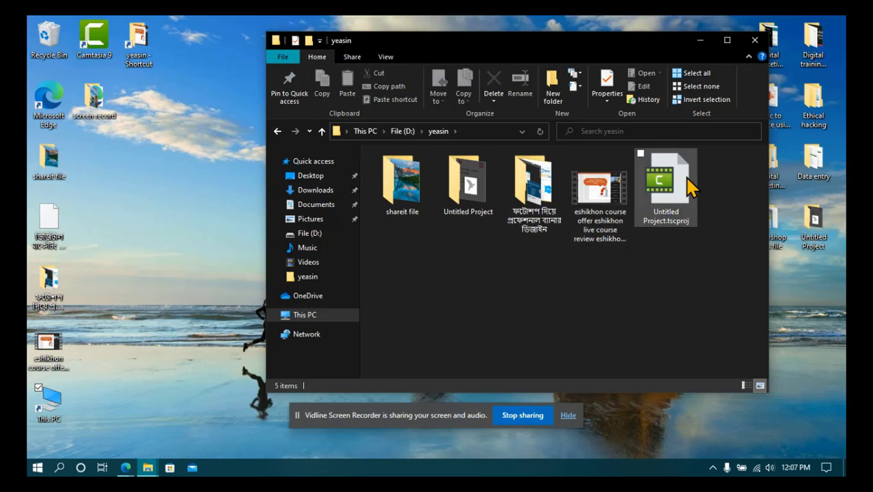
left_click(754, 41)
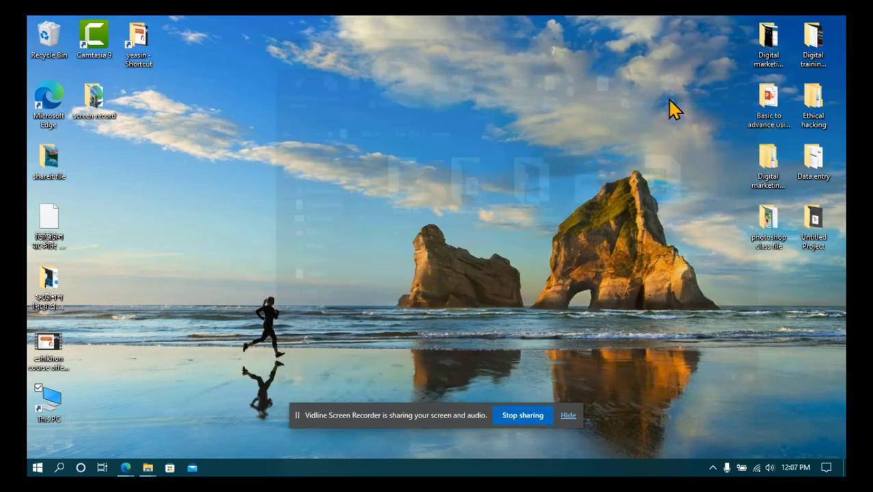
- Reopen Untitled Project.tscproj from the desktop folder shortcut, and move the playhead to about 5 seconds
double_click(135, 67)
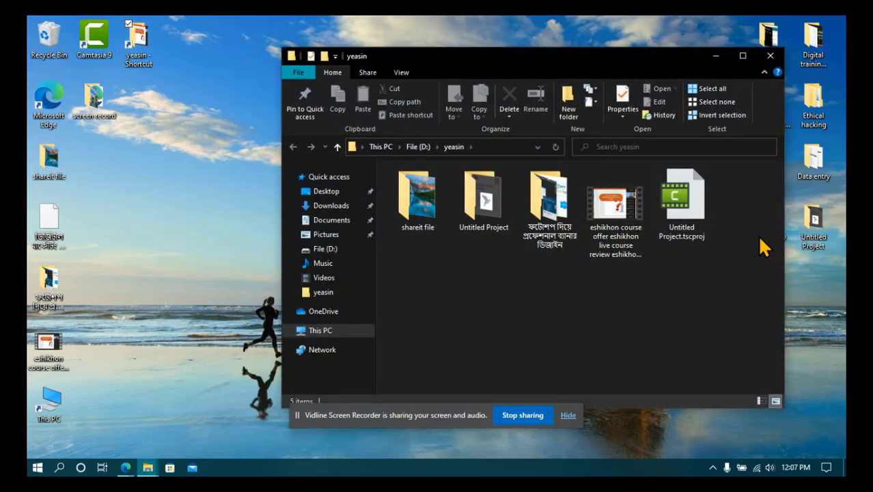
double_click(683, 208)
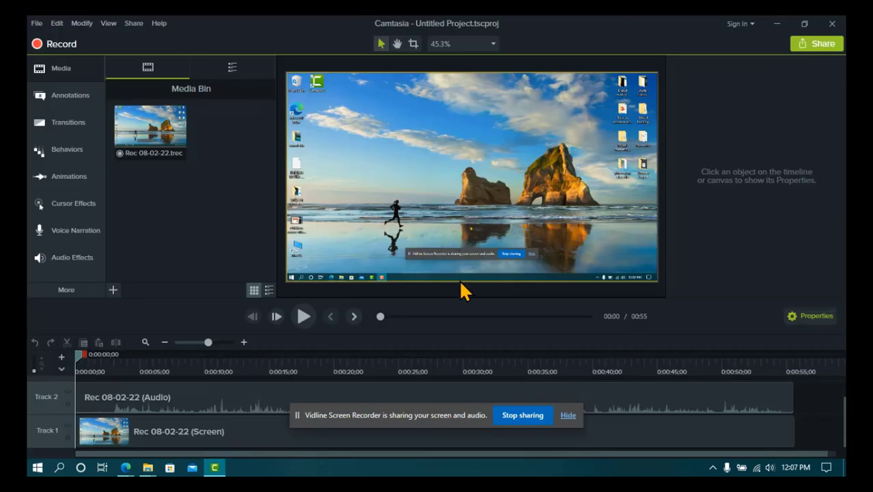
left_click_drag(80, 355, 149, 360)
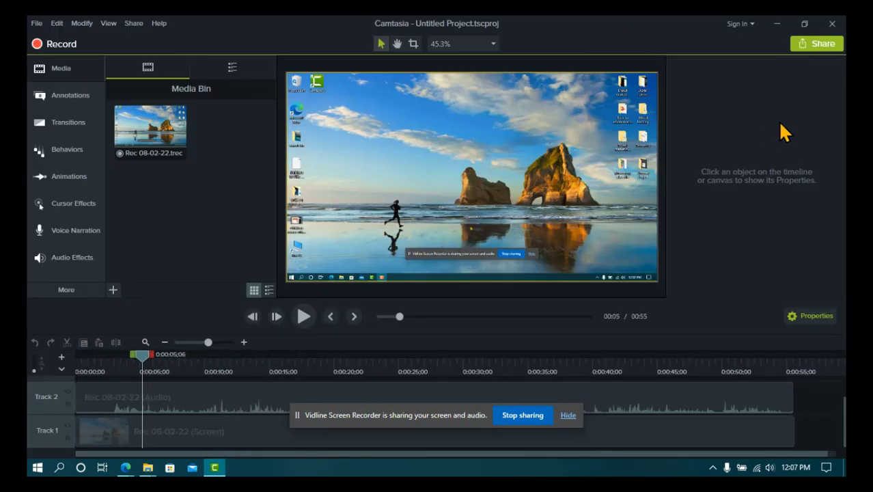
- View the project's available sharing destinations without choosing one, and close Camtasia
left_click(819, 47)
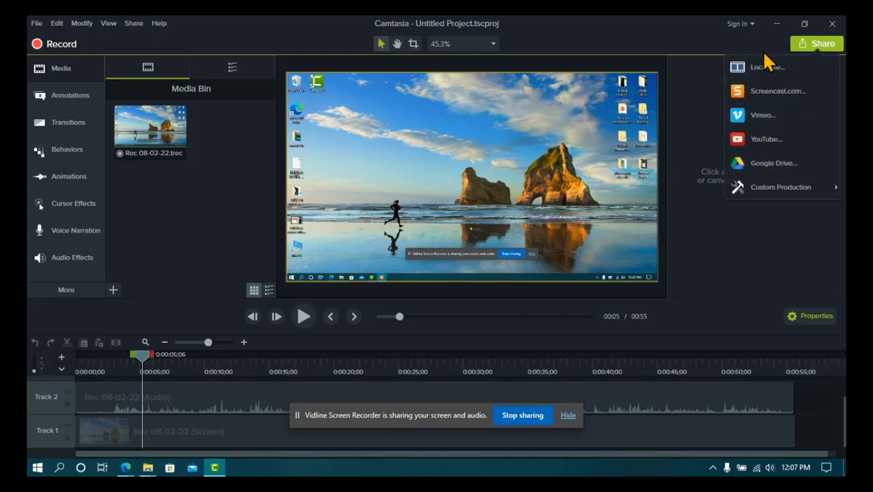
left_click(658, 30)
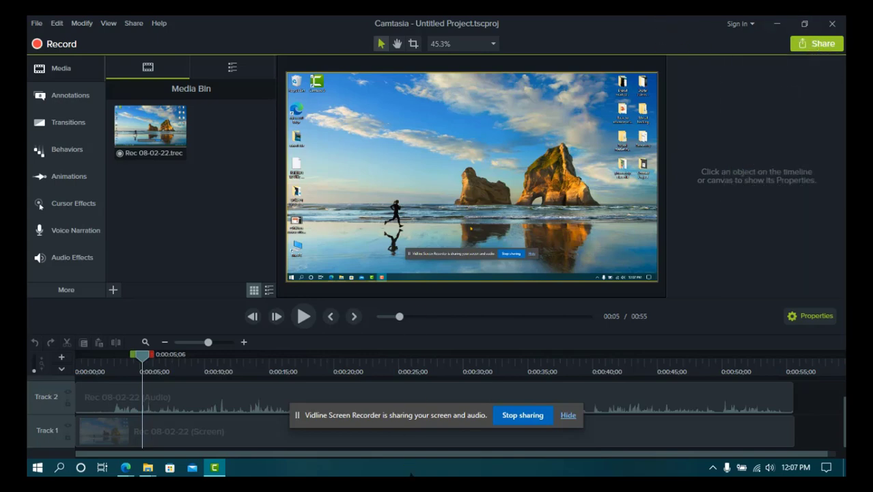
left_click(832, 25)
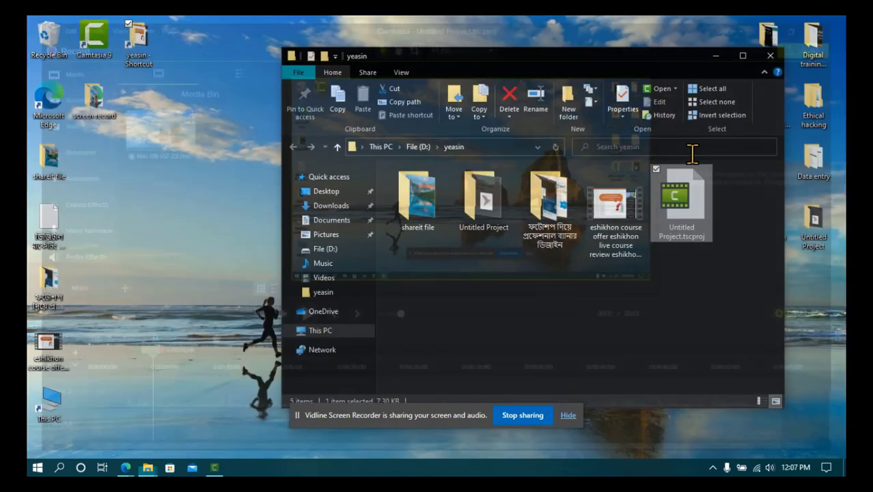
left_click(486, 308)
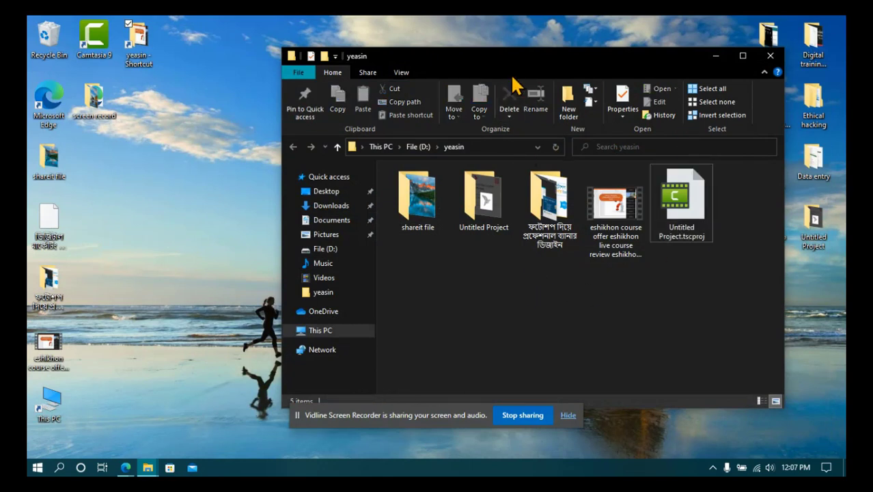
left_click_drag(512, 76, 410, 75)
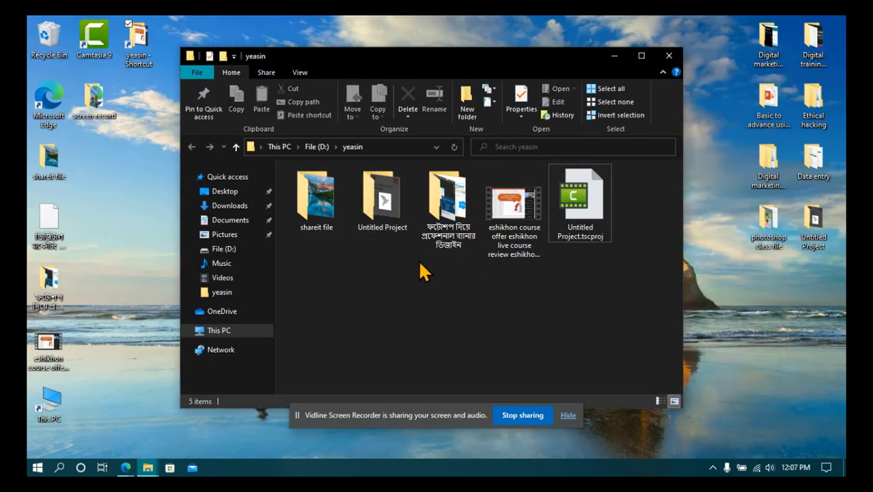
left_click(443, 239)
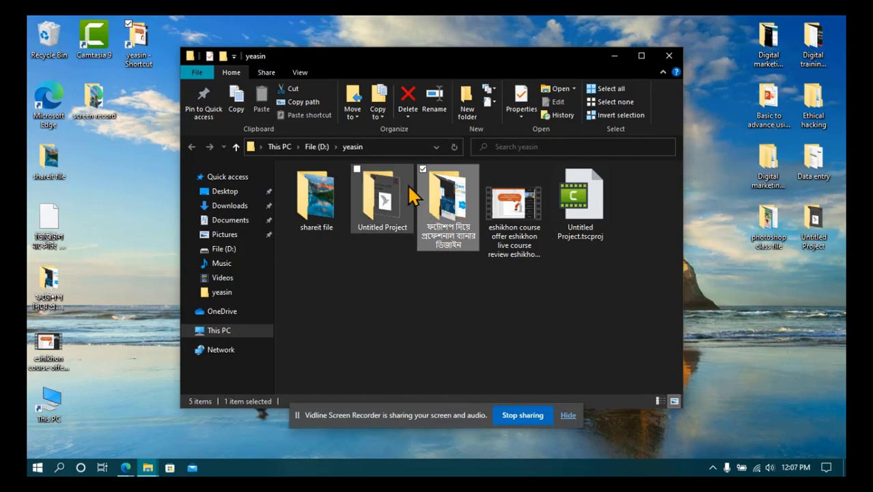
right_click(442, 217)
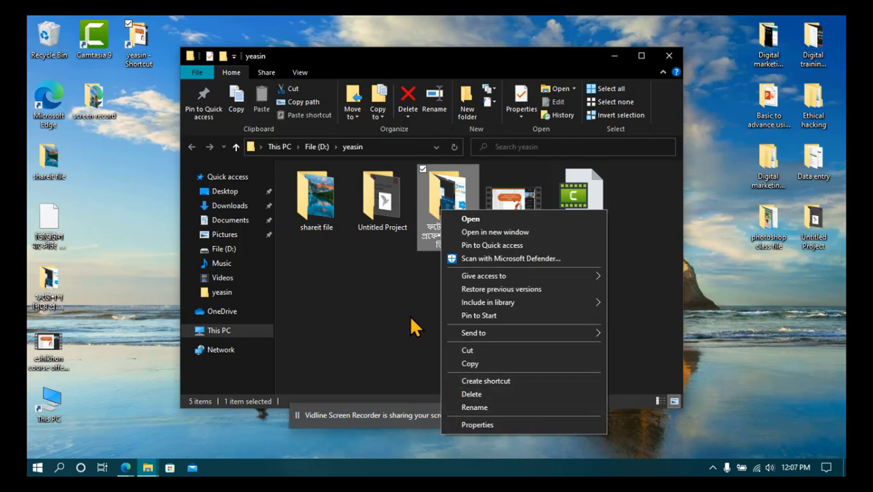
left_click(395, 300)
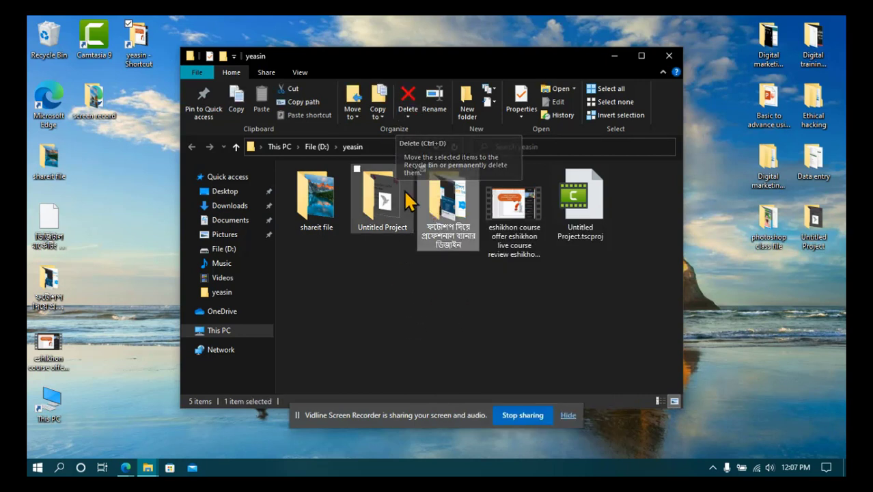
left_click(427, 305)
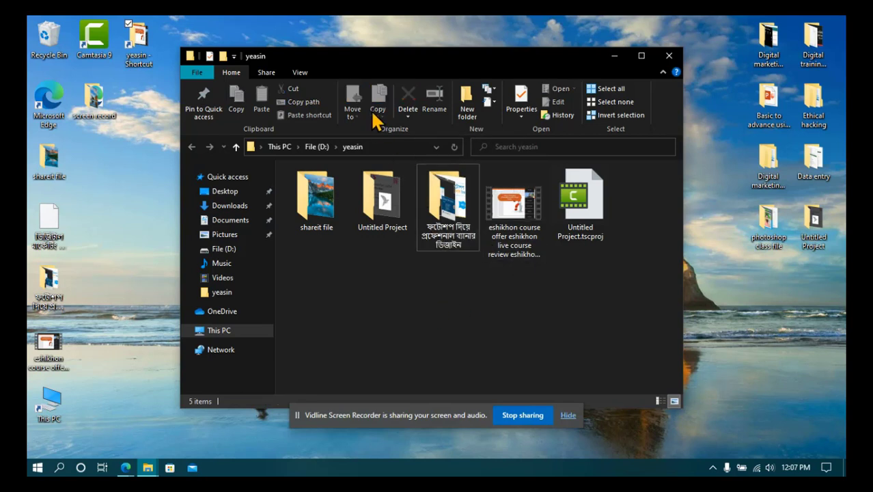
right_click(443, 213)
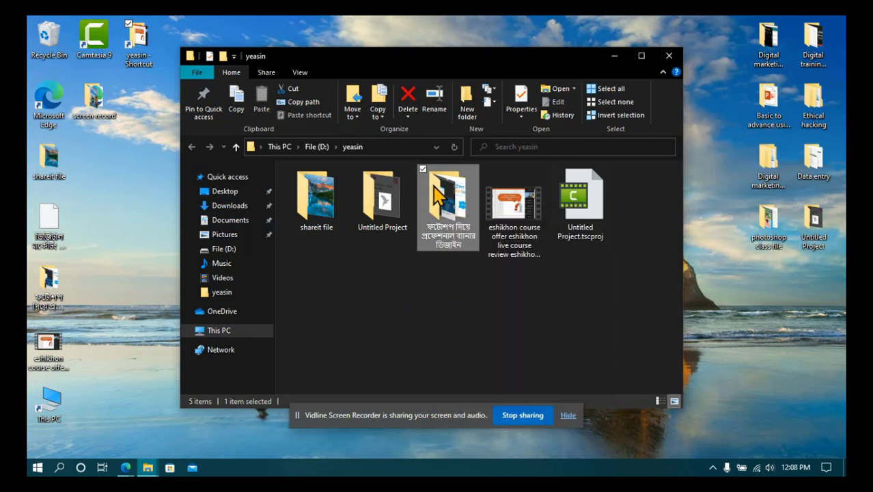
right_click(435, 187)
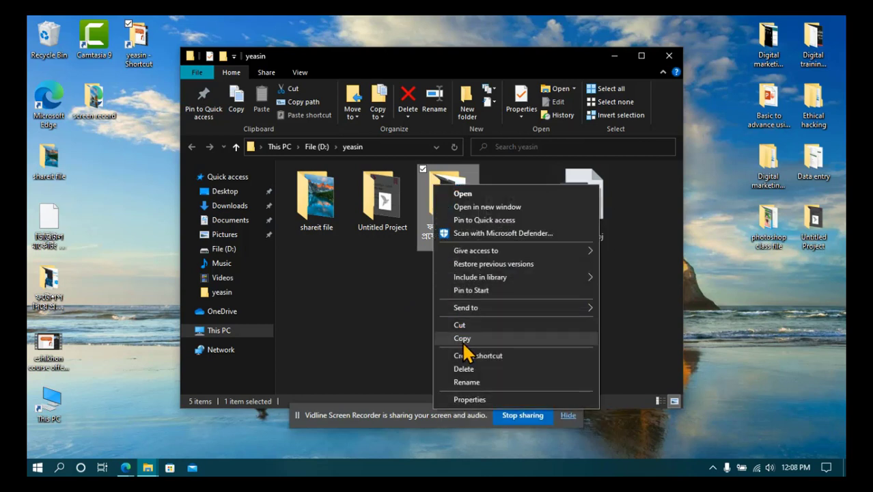
left_click(368, 323)
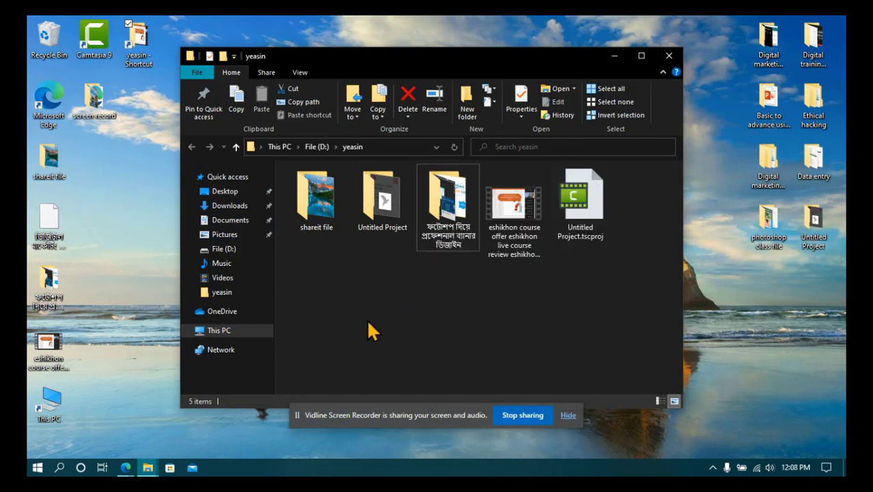